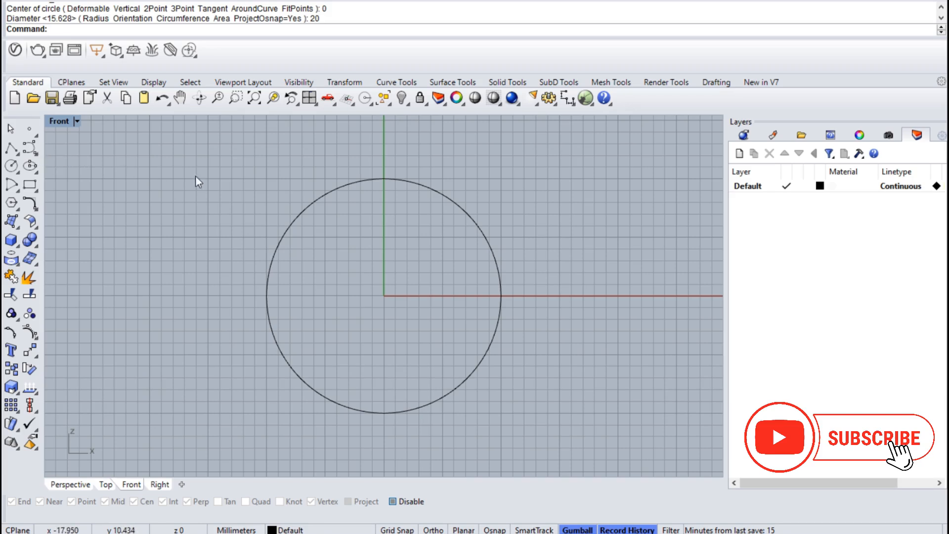
Offset the circle outward by 1.5 mm.
{"action": "left_click", "coordinate": [324, 200]}
{"action": "type", "text": "offset"}
{"action": "key", "text": "Return"}
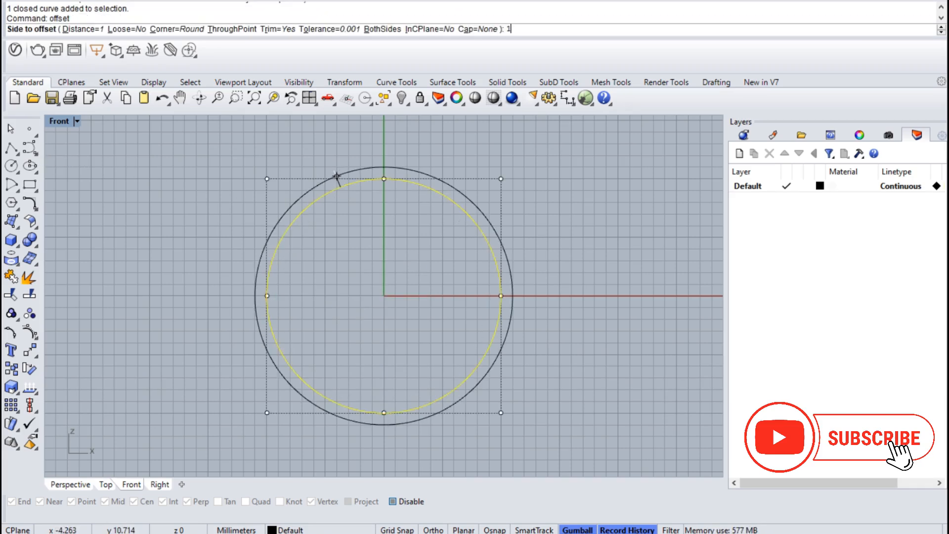
{"action": "type", "text": "1."}
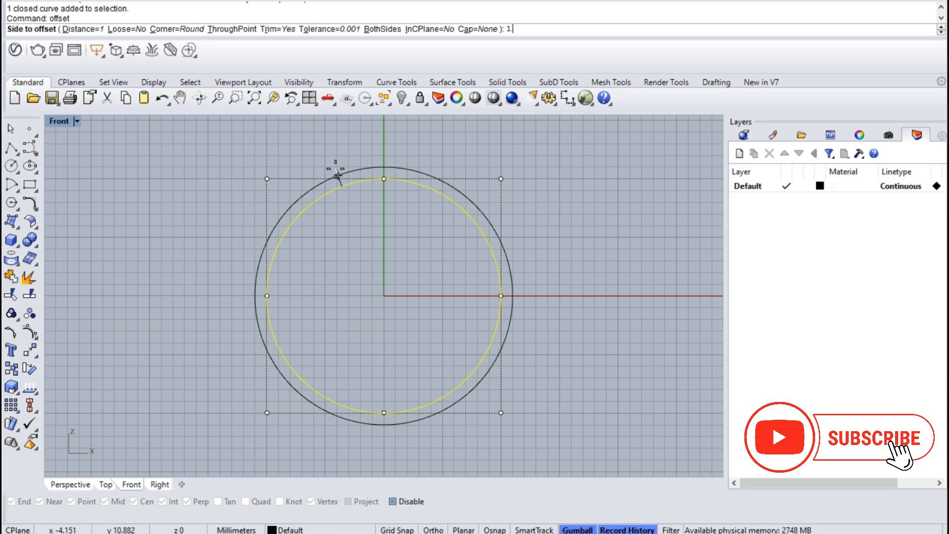
{"action": "type", "text": "5"}
{"action": "left_click", "coordinate": [335, 169]}
{"action": "left_click", "coordinate": [453, 167]}
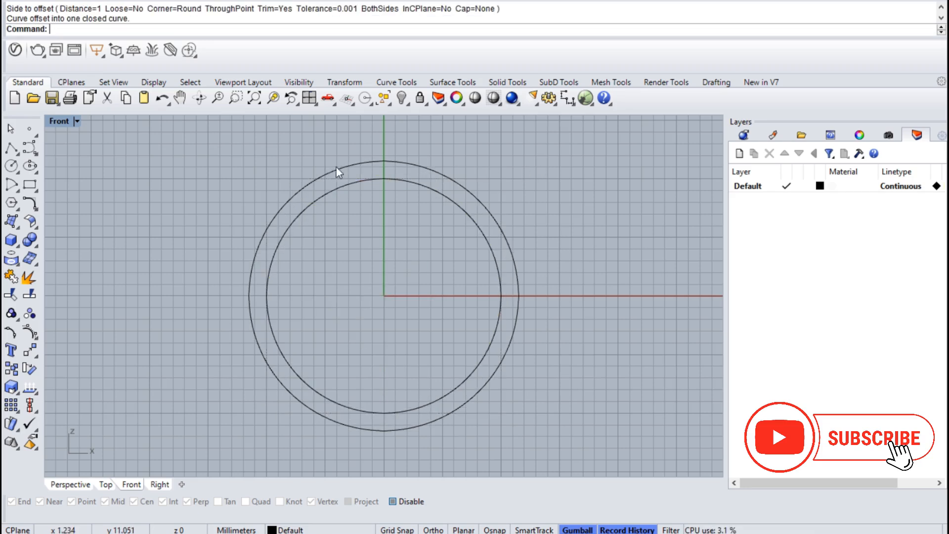
Draw a vertical line from the origin up past the outer circle and select it.
{"action": "left_click", "coordinate": [11, 147]}
{"action": "type", "text": "0"}
{"action": "key", "text": "Return"}
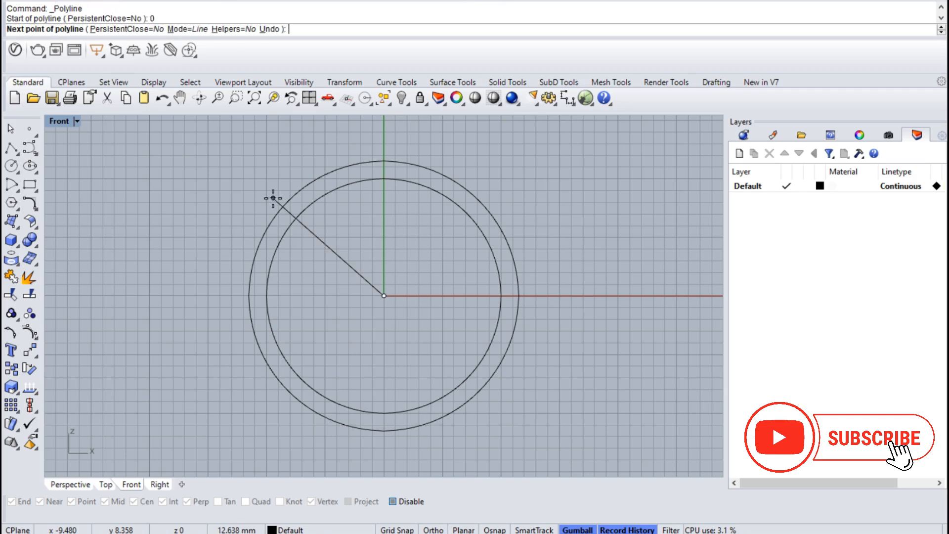
{"action": "right_click_drag", "start_coordinate": [381, 173], "coordinate": [387, 259]}
{"action": "key", "text": "F8"}
{"action": "left_click", "coordinate": [391, 191]}
{"action": "key", "text": "Return"}
{"action": "left_click", "coordinate": [392, 210]}
{"action": "right_click_drag", "start_coordinate": [424, 299], "coordinate": [429, 254]}
{"action": "type", "text": "A"}
{"action": "key", "text": "Return"}
{"action": "type", "text": "0"}
{"action": "key", "text": "Return"}
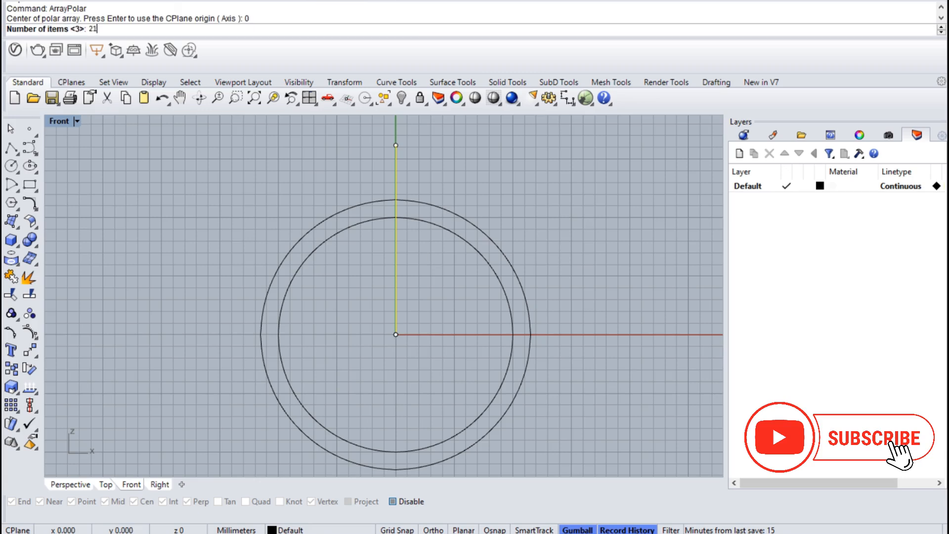
{"action": "type", "text": "21"}
{"action": "key", "text": "Return"}
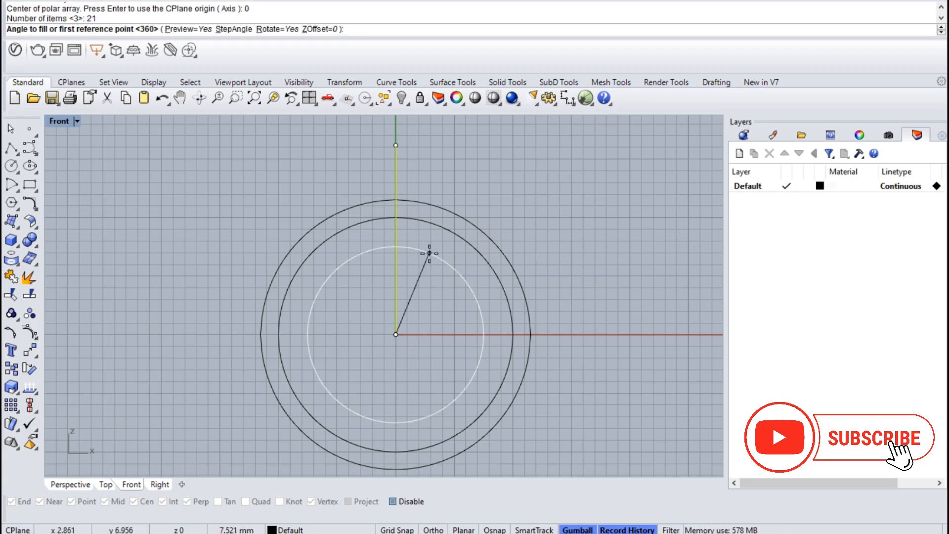
{"action": "key", "text": "Escape"}
Polar-array the vertical line around the origin with 24 items over the full 360 degrees.
{"action": "key", "text": "Return"}
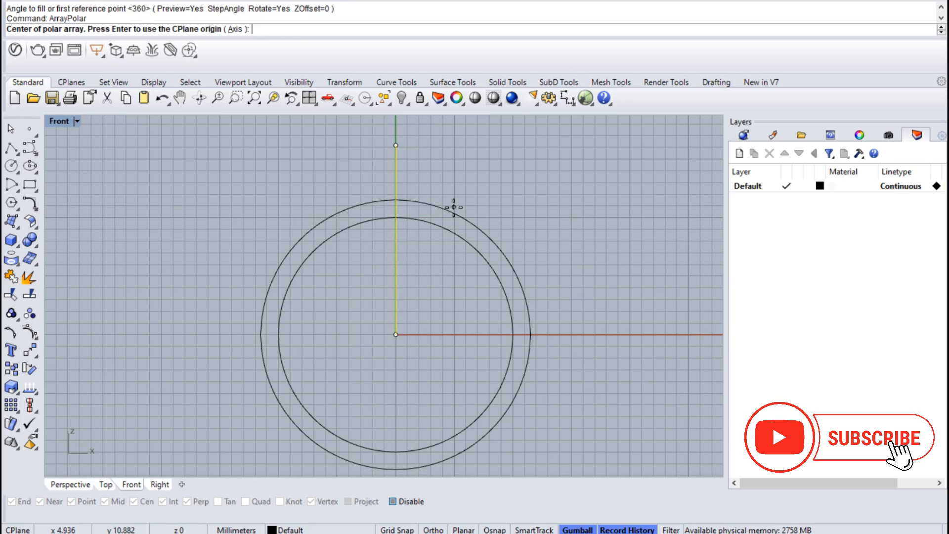
{"action": "type", "text": "0"}
{"action": "key", "text": "Return"}
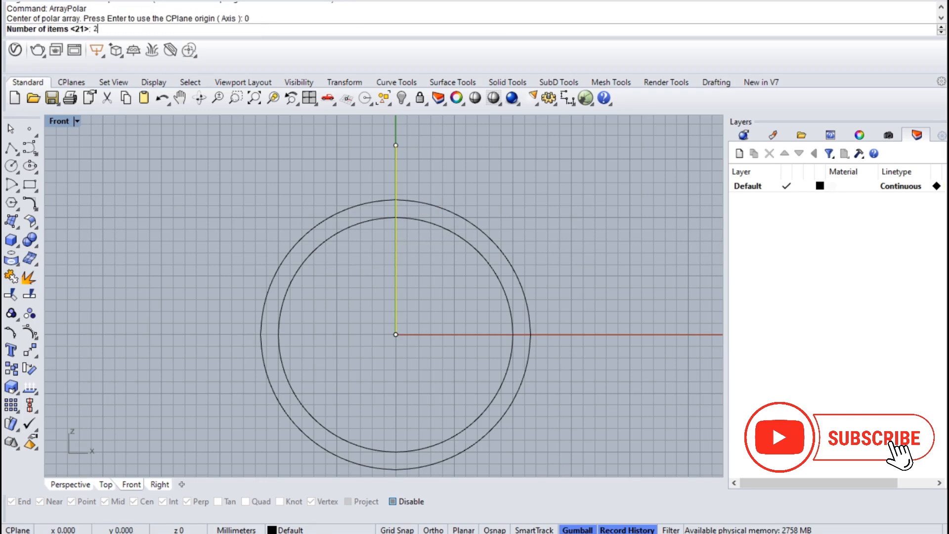
{"action": "type", "text": "24"}
{"action": "key", "text": "Return"}
{"action": "key", "text": "Return"}
{"action": "key", "text": "Return"}
{"action": "key", "text": "Escape"}
Draw a horizontal line from its midpoint at the top of the outer circle, reaching the neighbouring radial line on each side.
{"action": "left_click", "coordinate": [20, 157]}
{"action": "left_click", "coordinate": [68, 156]}
{"action": "left_click", "coordinate": [396, 198]}
{"action": "key", "text": "alt"}
{"action": "key", "text": "alt"}
{"action": "key", "text": "shift"}
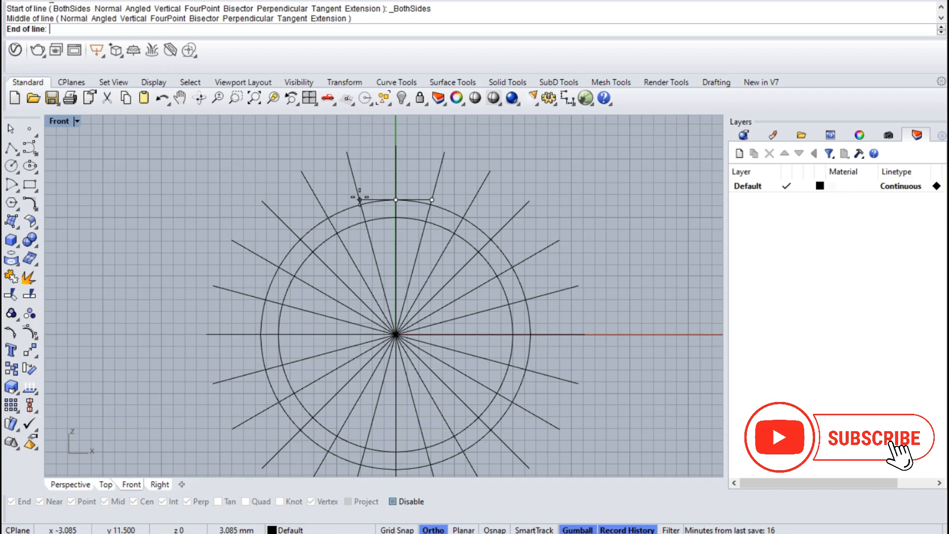
{"action": "scroll", "coordinate": [359, 197], "scroll_direction": "up", "scroll_amount": 4}
{"action": "left_click", "coordinate": [359, 202]}
Extrude the short horizontal line 3 mm to both sides, perpendicular to the circles' plane, and display the model shaded.
{"action": "left_click", "coordinate": [367, 201]}
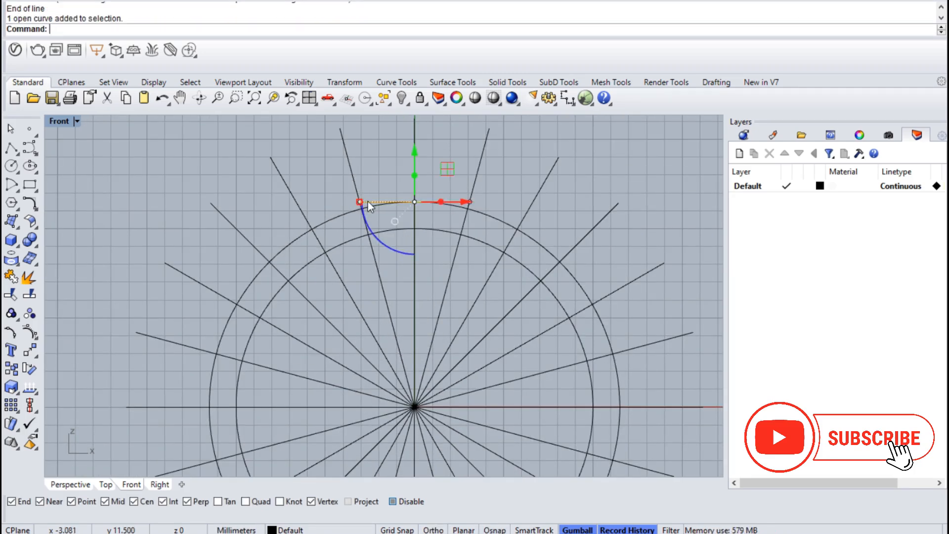
{"action": "key", "text": "ctrl+F4"}
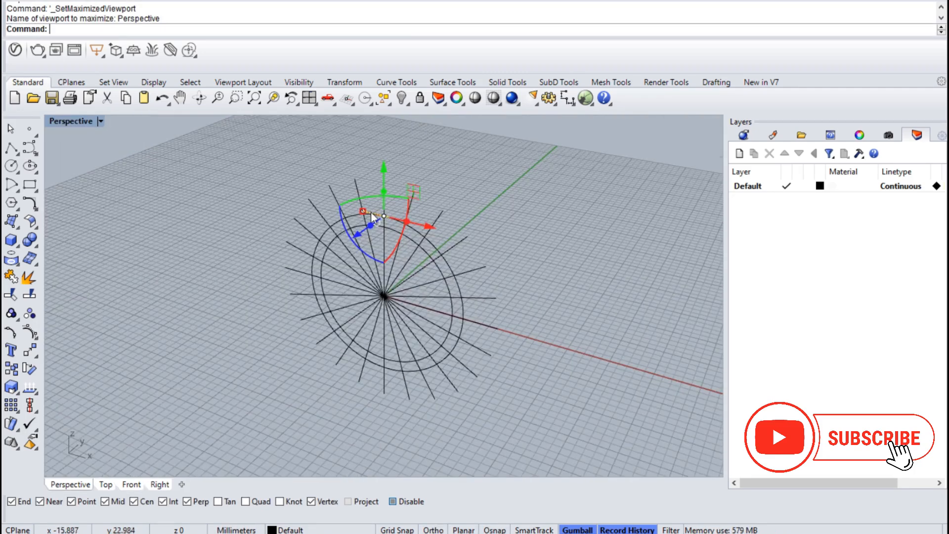
{"action": "key", "text": "ctrl+e"}
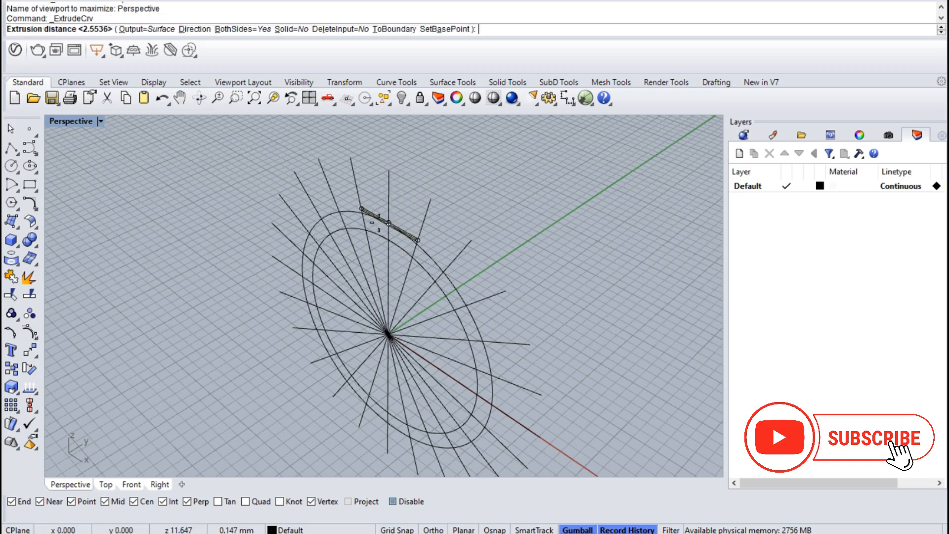
{"action": "type", "text": "d"}
{"action": "key", "text": "Return"}
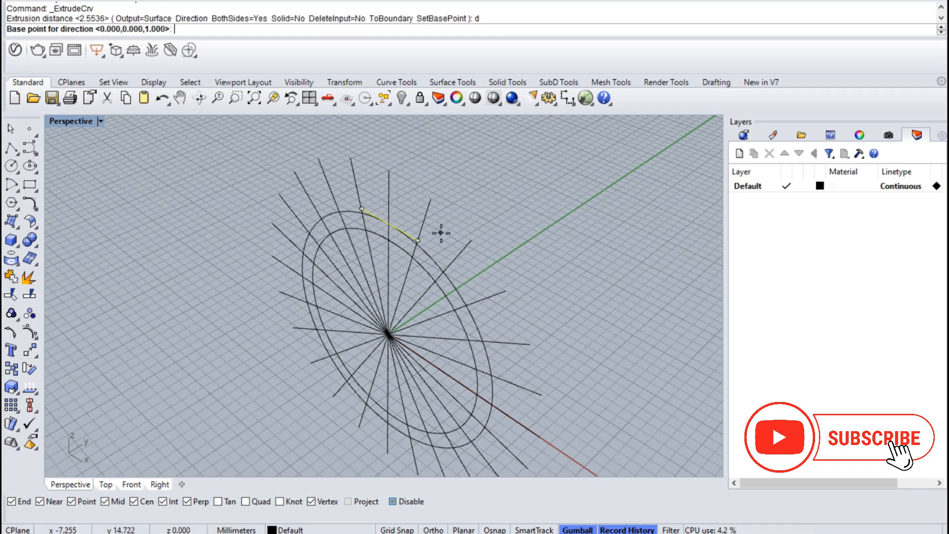
{"action": "left_click", "coordinate": [439, 233]}
{"action": "left_click", "coordinate": [448, 228], "text": "shift"}
{"action": "type", "text": "3"}
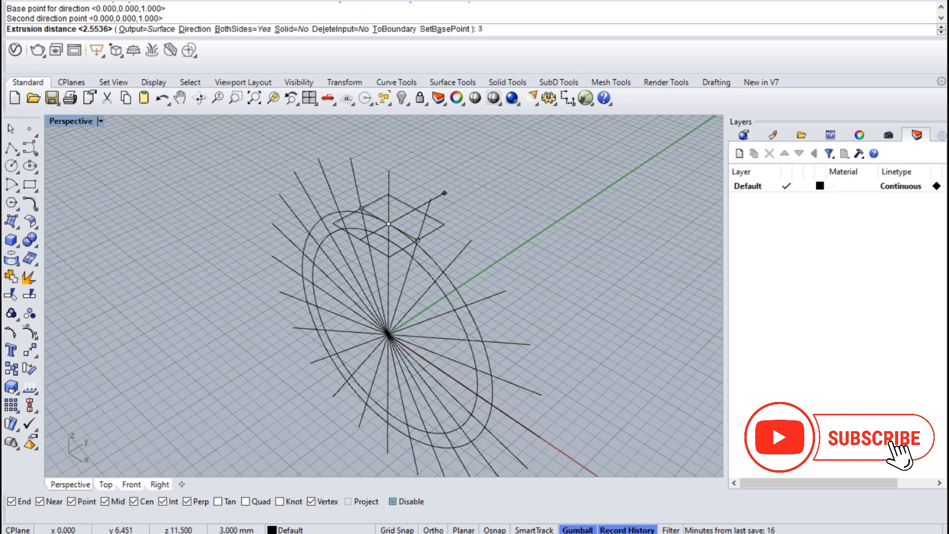
{"action": "key", "text": "Return"}
{"action": "key", "text": "Escape"}
{"action": "right_click_drag", "start_coordinate": [468, 232], "coordinate": [403, 229]}
{"action": "key", "text": "ctrl+alt+s"}
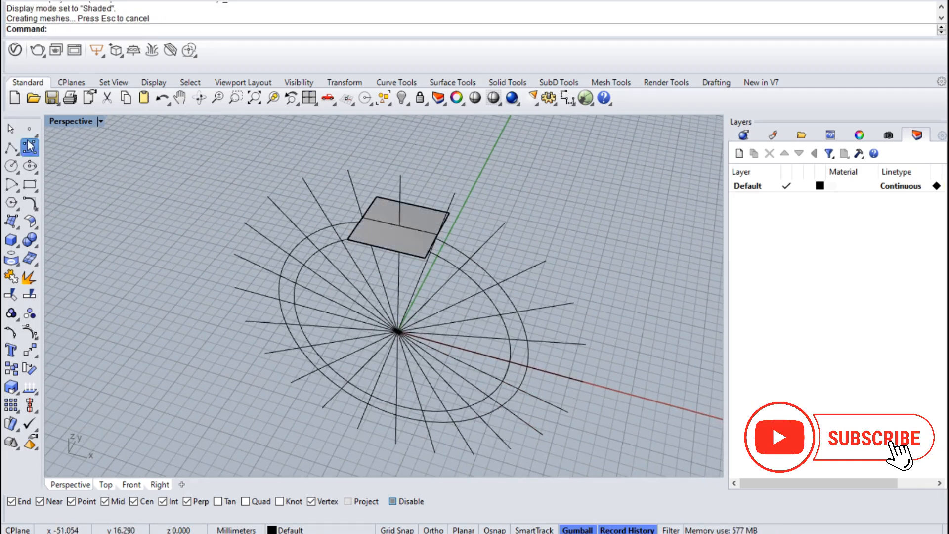
Draw a closed diamond polyline through the midpoints of the rectangular surface's four edges.
{"action": "left_click", "coordinate": [11, 147]}
{"action": "left_click", "coordinate": [363, 216]}
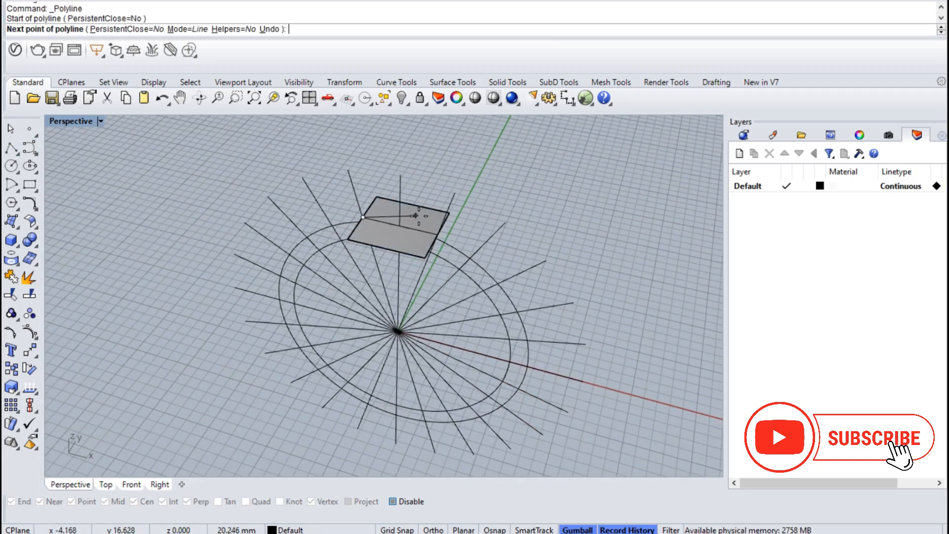
{"action": "right_click_drag", "start_coordinate": [401, 215], "coordinate": [417, 218]}
{"action": "left_click", "coordinate": [414, 209]}
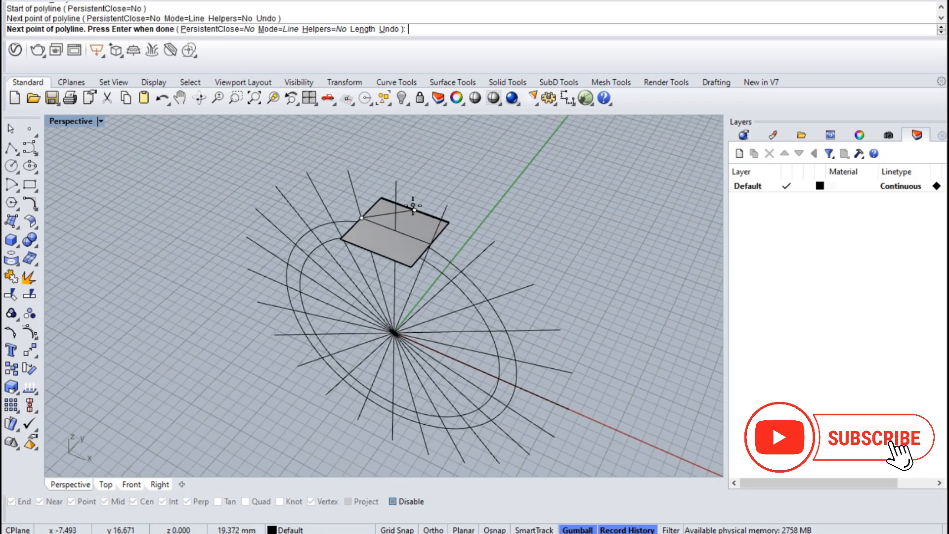
{"action": "left_click", "coordinate": [431, 243]}
{"action": "left_click", "coordinate": [376, 253]}
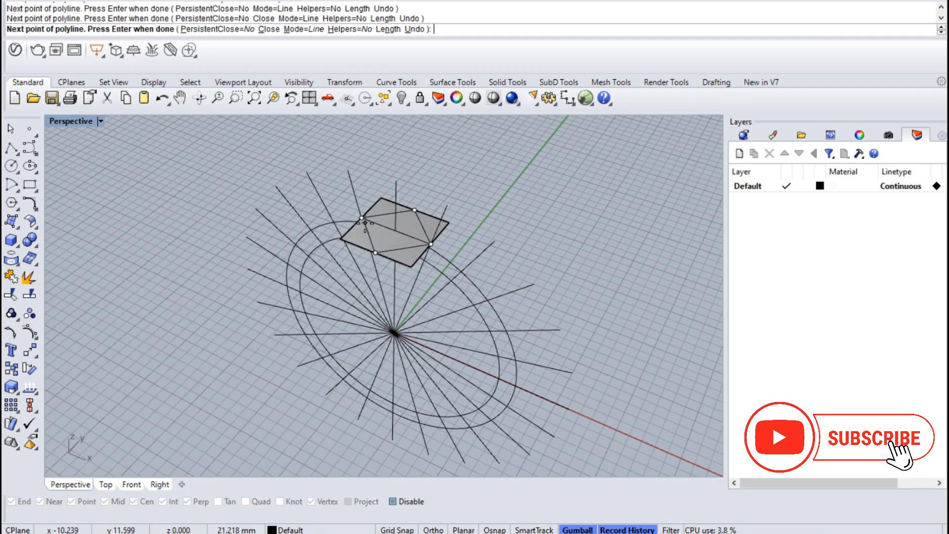
{"action": "left_click", "coordinate": [362, 218], "text": "alt"}
{"action": "right_click", "coordinate": [362, 218]}
{"action": "scroll", "coordinate": [387, 242], "scroll_direction": "up", "scroll_amount": 5}
{"action": "key", "text": "Escape"}
Split the rectangular surface with the diamond polyline and delete the outer corner pieces and the polyline, keeping only the diamond surface.
{"action": "left_click", "coordinate": [386, 242]}
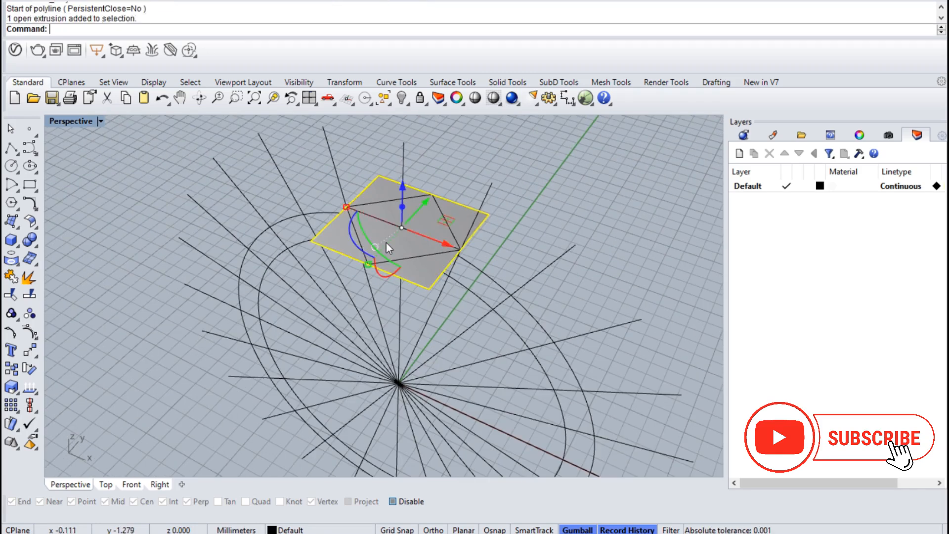
{"action": "key", "text": "ctrl+shift+s"}
{"action": "left_click", "coordinate": [429, 256]}
{"action": "right_click", "coordinate": [429, 256]}
{"action": "left_click", "coordinate": [428, 230], "text": "ctrl"}
{"action": "key", "text": "Delete"}
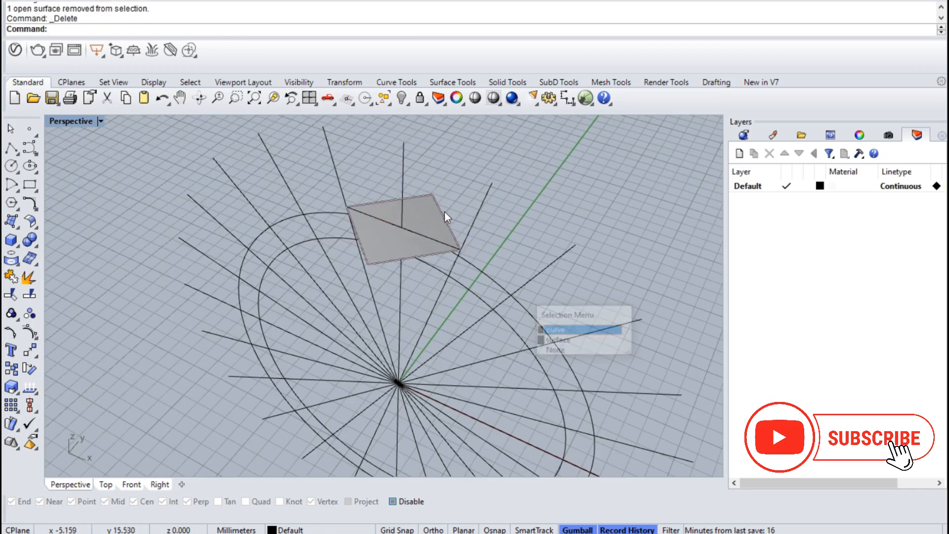
{"action": "left_click", "coordinate": [444, 213]}
{"action": "key", "text": "Delete"}
{"action": "left_click", "coordinate": [432, 223]}
{"action": "right_click_drag", "start_coordinate": [304, 221], "coordinate": [377, 211]}
{"action": "key", "text": "Escape"}
{"action": "left_click_drag", "start_coordinate": [341, 197], "coordinate": [395, 206], "text": "ctrl+shift"}
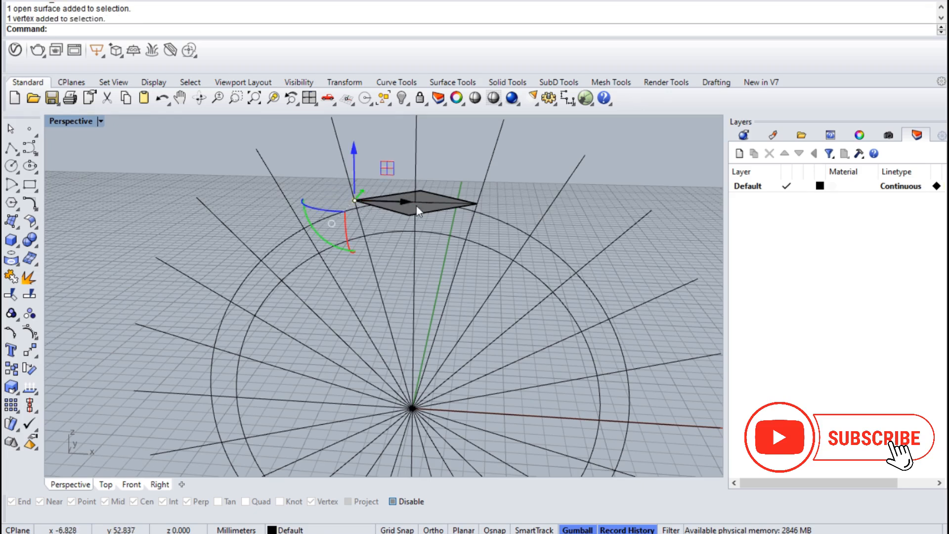
{"action": "left_click_drag", "start_coordinate": [484, 206], "coordinate": [483, 205], "text": "ctrl+shift"}
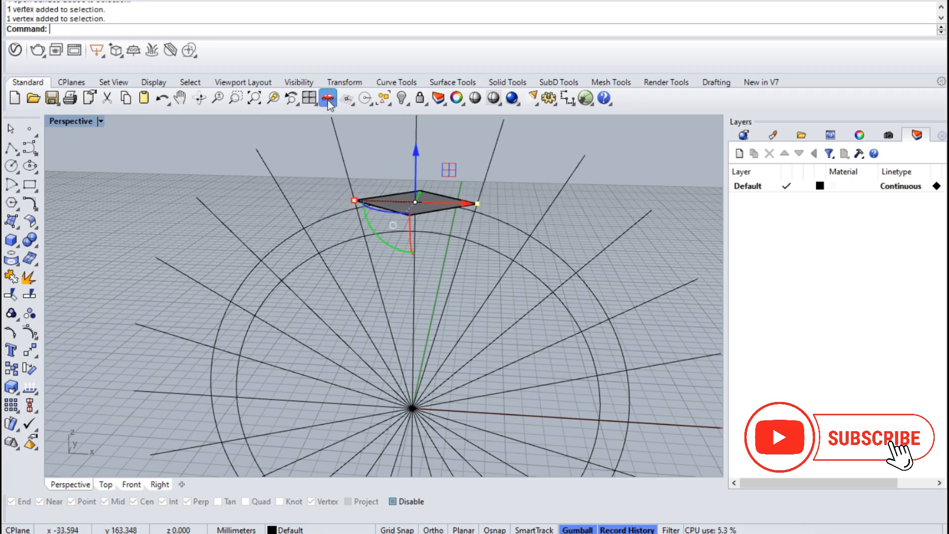
{"action": "left_click", "coordinate": [369, 153]}
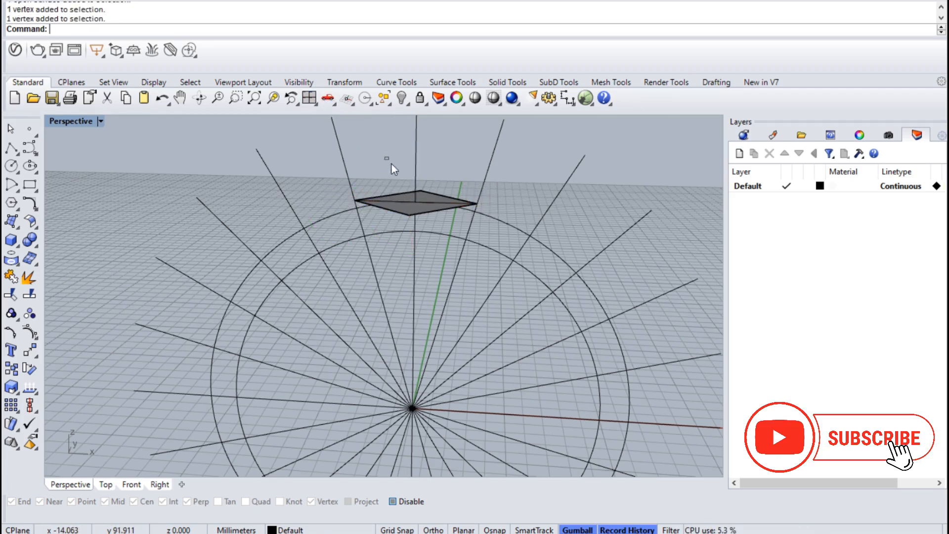
Lower the diamond surface's front and back vertices straight down to about midway between the two circles.
{"action": "left_click_drag", "start_coordinate": [431, 223], "coordinate": [432, 223], "text": "ctrl+shift"}
{"action": "left_click", "coordinate": [309, 98]}
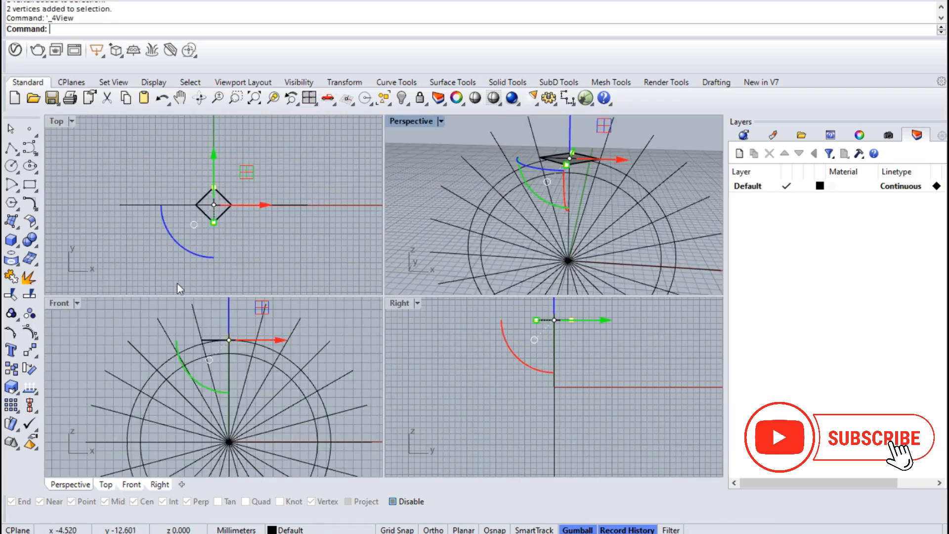
{"action": "double_click", "coordinate": [60, 304]}
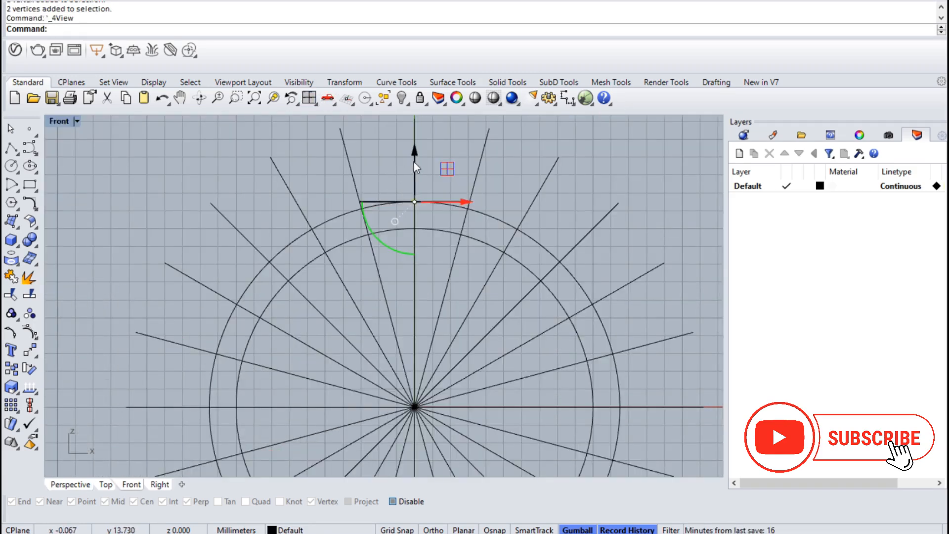
{"action": "left_click_drag", "start_coordinate": [413, 162], "coordinate": [406, 176]}
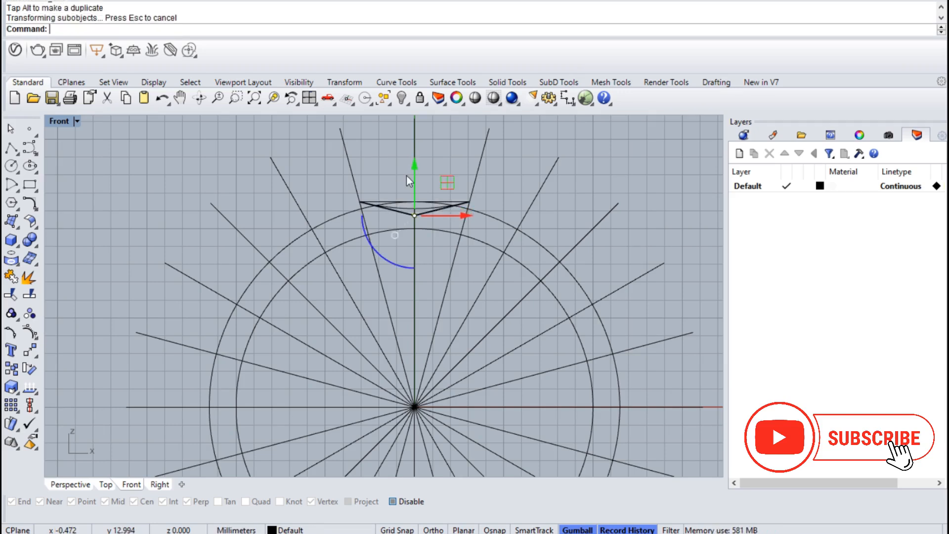
{"action": "key", "text": "Escape"}
Polar-array the folded diamond surface around the origin with 12 items over 360 degrees.
{"action": "left_click", "coordinate": [397, 213]}
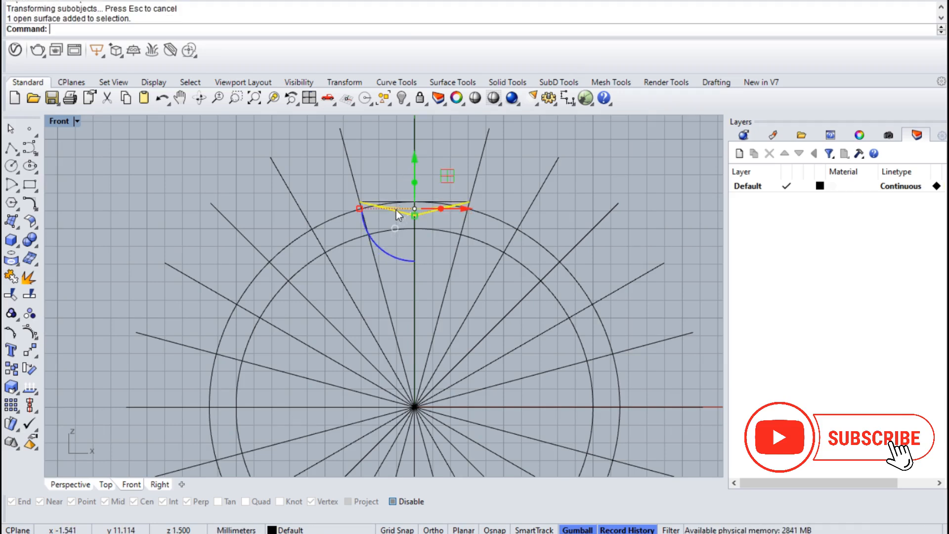
{"action": "type", "text": "A"}
{"action": "key", "text": "Return"}
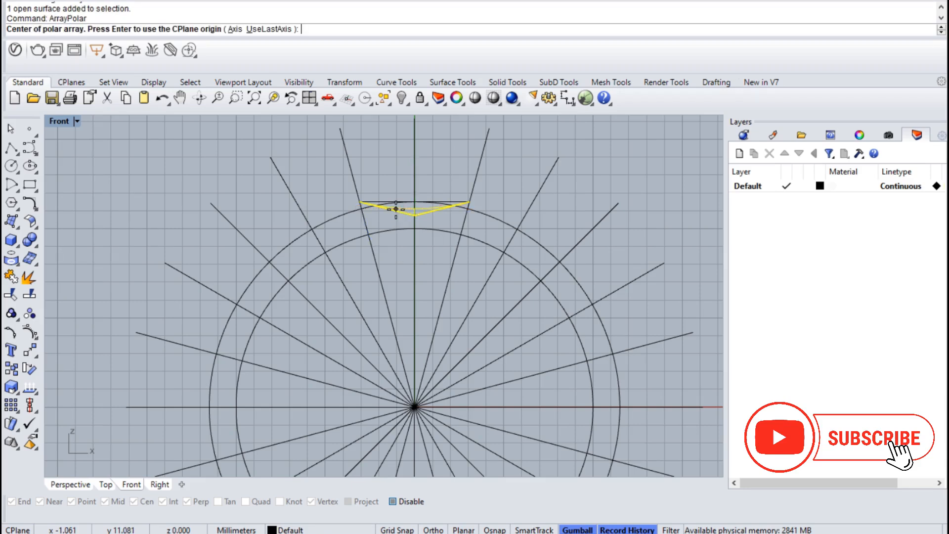
{"action": "type", "text": "0"}
{"action": "key", "text": "Return"}
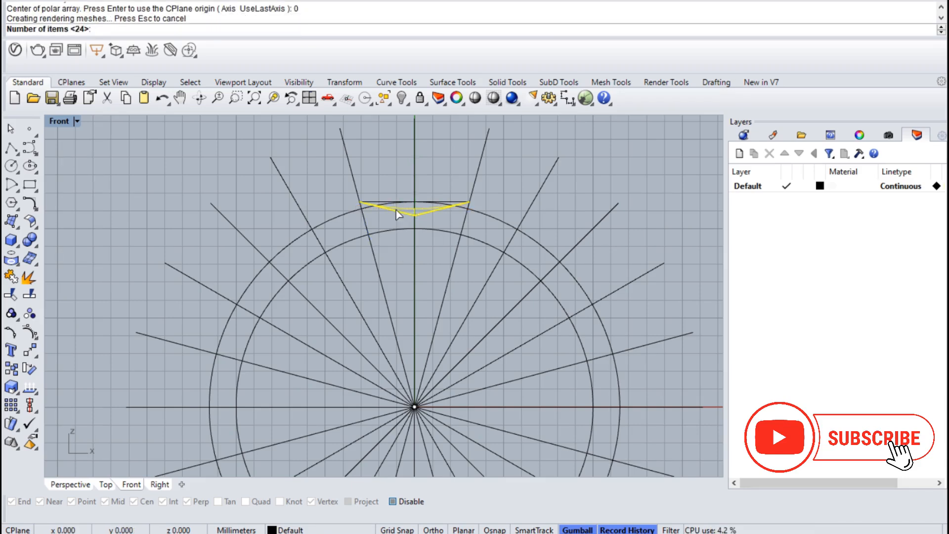
{"action": "type", "text": "12"}
{"action": "key", "text": "Return"}
{"action": "key", "text": "Return"}
{"action": "key", "text": "Return"}
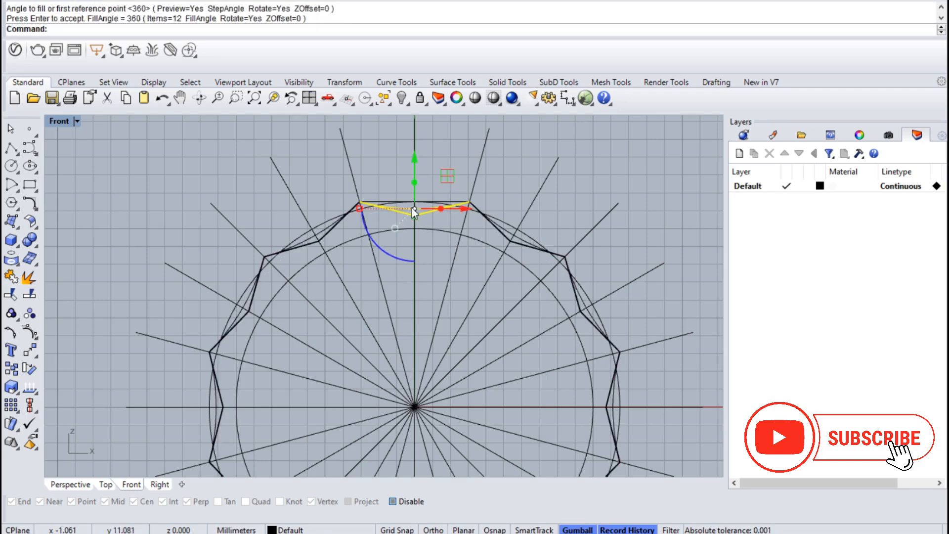
{"action": "left_click", "coordinate": [524, 177]}
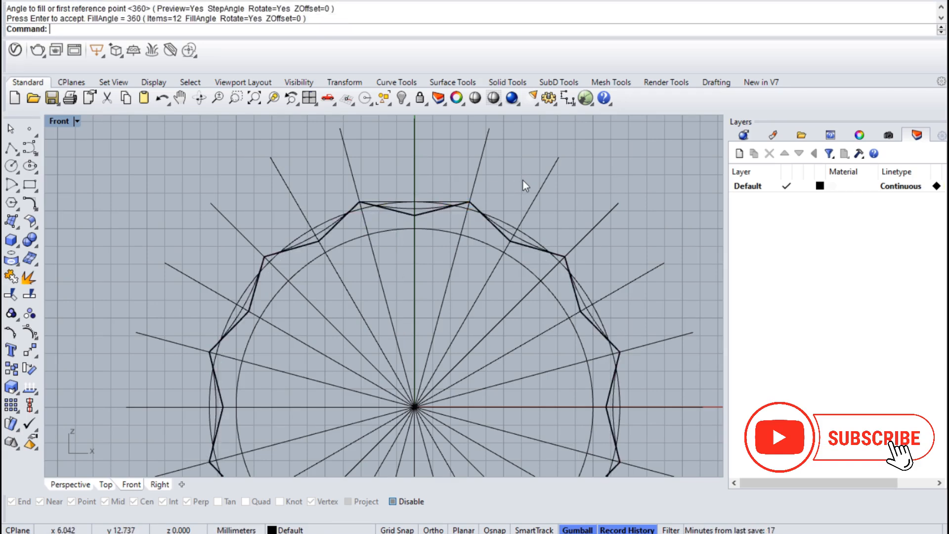
Create a surface from edge curves between the facing edges of the top diamond and its left neighbour, and select it.
{"action": "key", "text": "ctrl+F4"}
{"action": "right_click_drag", "start_coordinate": [529, 185], "coordinate": [433, 194]}
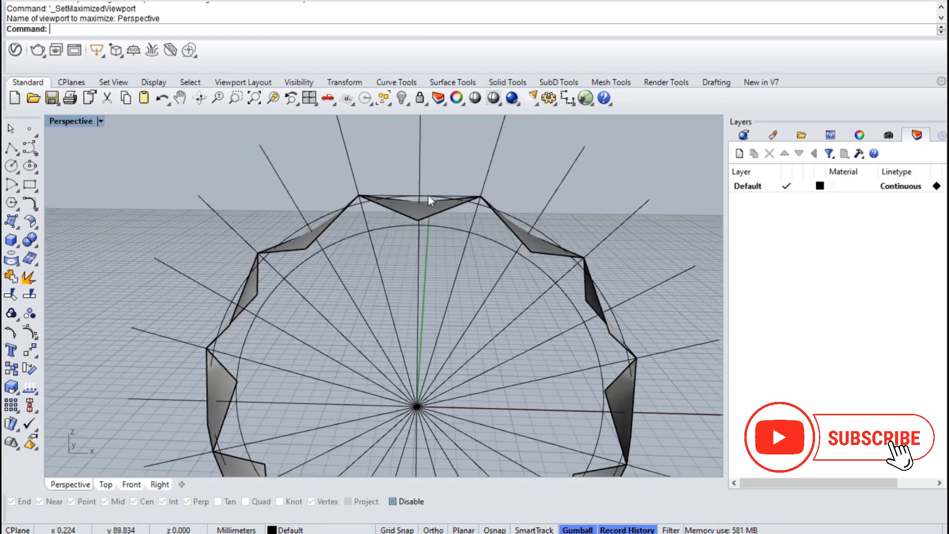
{"action": "scroll", "coordinate": [423, 197], "scroll_direction": "up", "scroll_amount": 5}
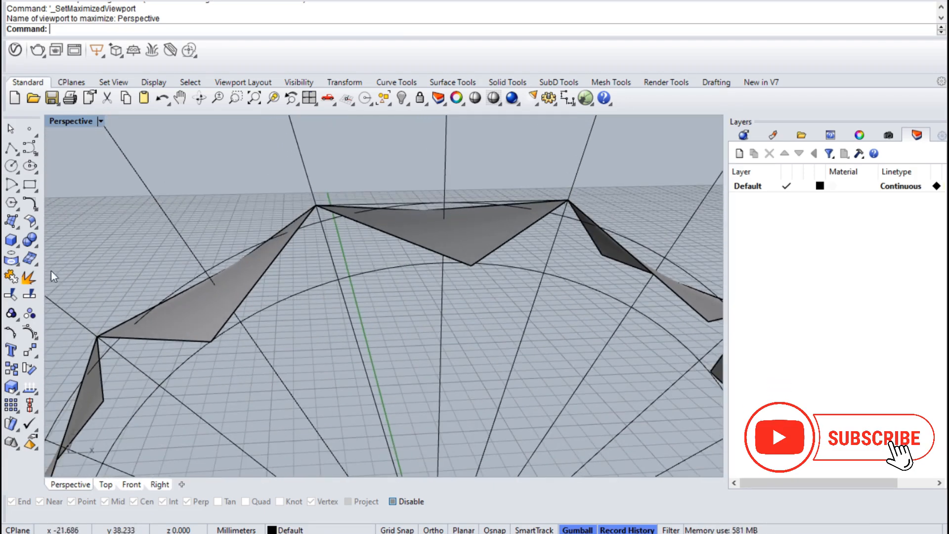
{"action": "left_click", "coordinate": [16, 225]}
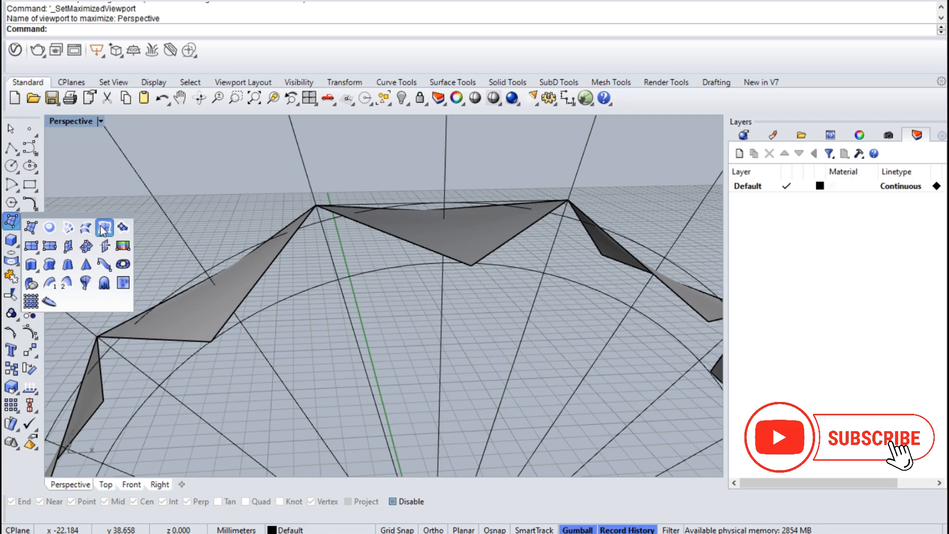
{"action": "left_click", "coordinate": [104, 228]}
{"action": "left_click", "coordinate": [266, 270]}
{"action": "left_click", "coordinate": [393, 237]}
{"action": "key", "text": "Return"}
{"action": "left_click", "coordinate": [349, 262]}
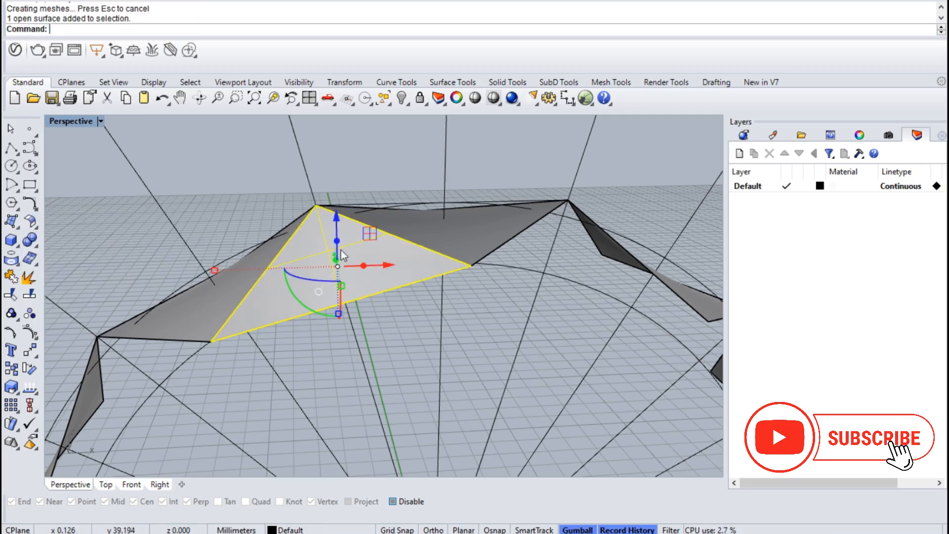
Polar-array the triangular gap surface around the origin in the Front view with 12 items over 360 degrees.
{"action": "left_click", "coordinate": [308, 97]}
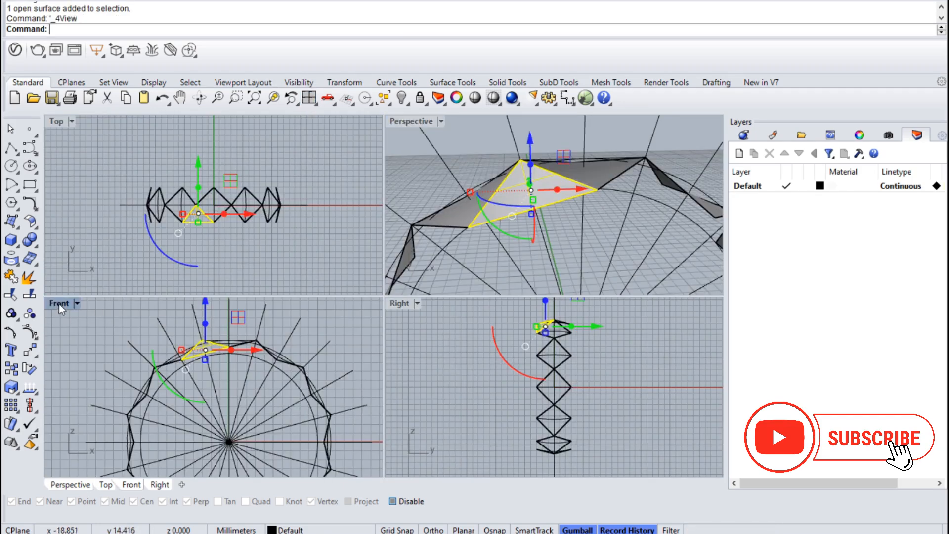
{"action": "double_click", "coordinate": [58, 304]}
{"action": "right_click_drag", "start_coordinate": [251, 277], "coordinate": [247, 242]}
{"action": "type", "text": "ArrayPolar"}
{"action": "key", "text": "Return"}
{"action": "type", "text": "0"}
{"action": "key", "text": "Return"}
{"action": "key", "text": "Return"}
{"action": "key", "text": "Return"}
{"action": "key", "text": "Return"}
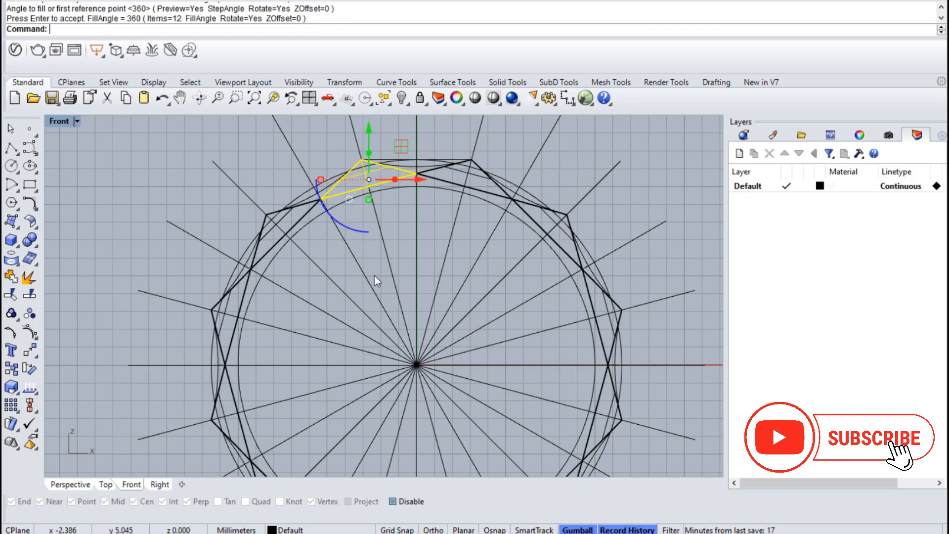
{"action": "key", "text": "Escape"}
{"action": "key", "text": "ctrl+F4"}
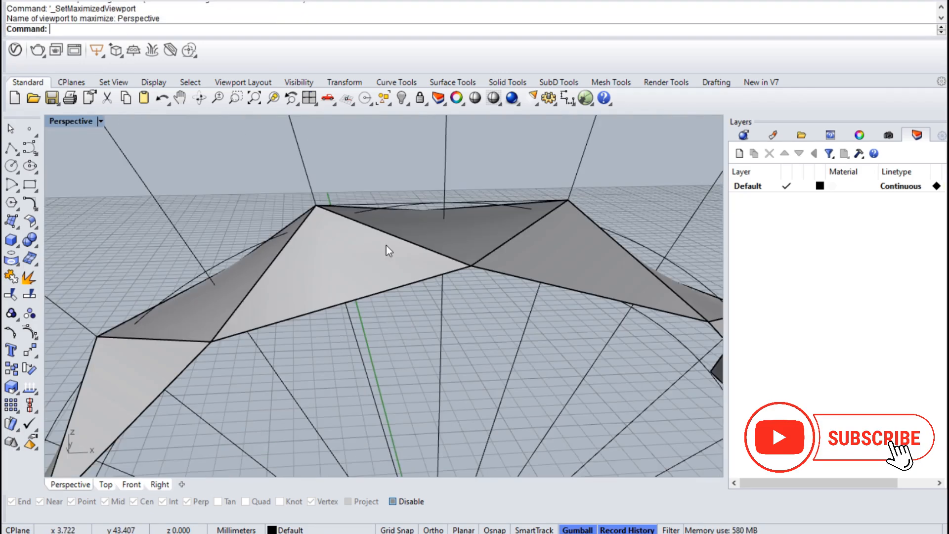
Select all construction curves, group them and hide them.
{"action": "right_click_drag", "start_coordinate": [386, 245], "coordinate": [377, 291]}
{"action": "key", "text": "F4"}
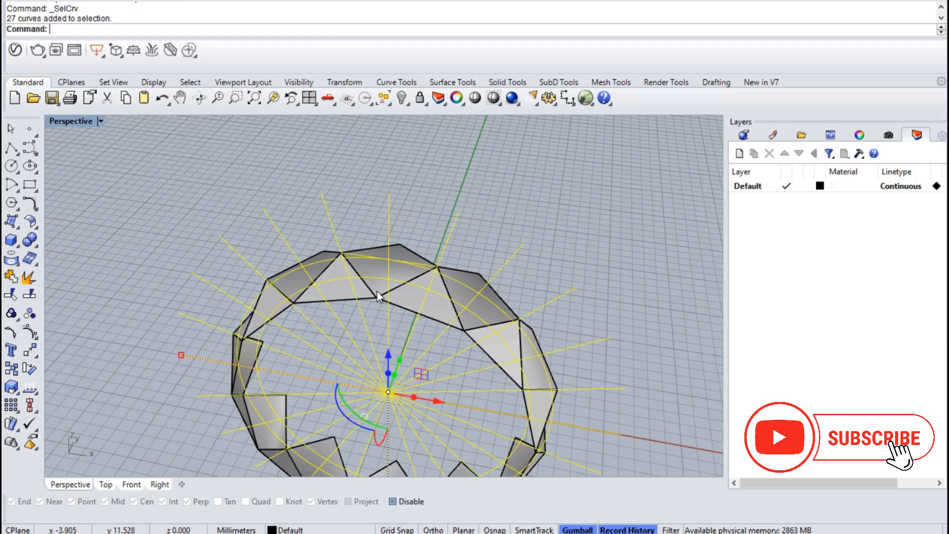
{"action": "key", "text": "ctrl+g"}
{"action": "key", "text": "ctrl+h"}
Select all twelve triangular gap surfaces around the ring and group them.
{"action": "left_click", "coordinate": [346, 288]}
{"action": "left_click", "coordinate": [415, 306], "text": "shift"}
{"action": "right_click_drag", "start_coordinate": [509, 387], "coordinate": [434, 292]}
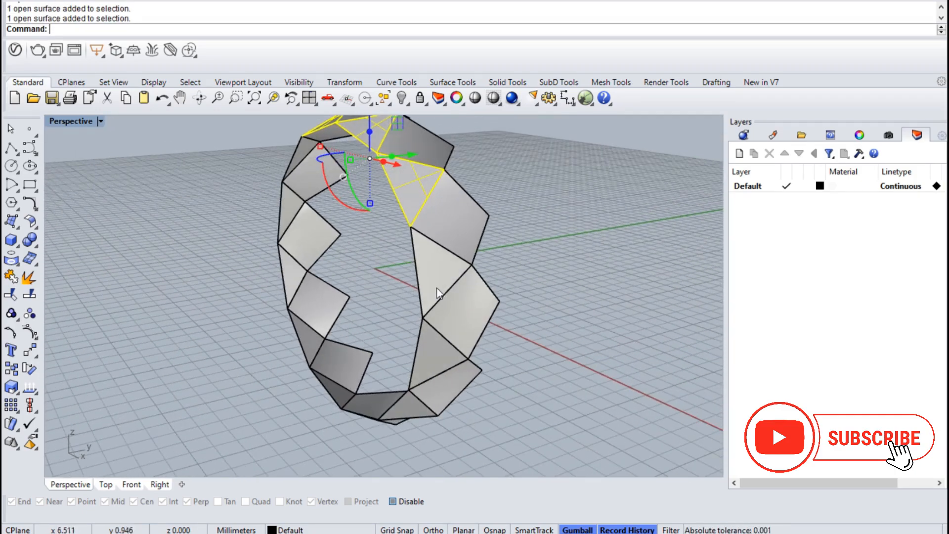
{"action": "right_click_drag", "start_coordinate": [406, 416], "coordinate": [374, 414]}
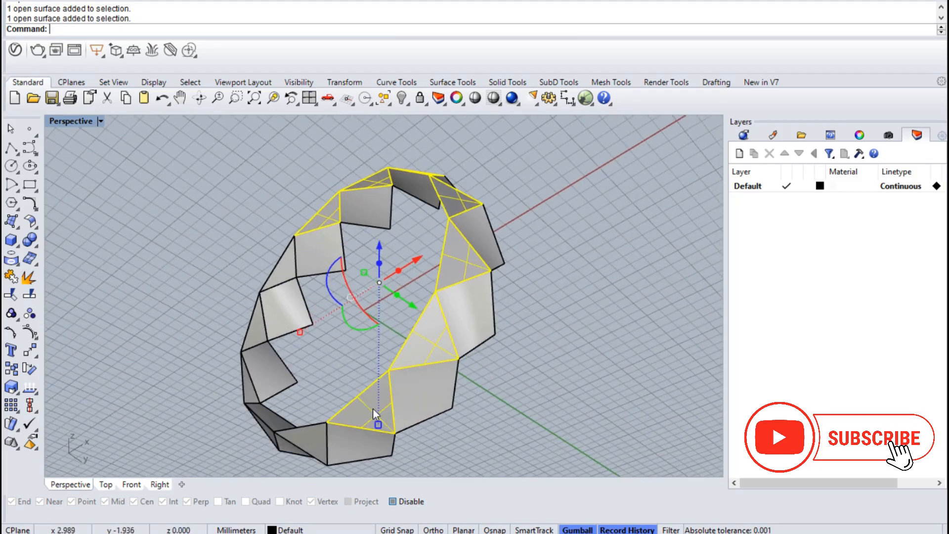
{"action": "right_click_drag", "start_coordinate": [301, 435], "coordinate": [239, 368]}
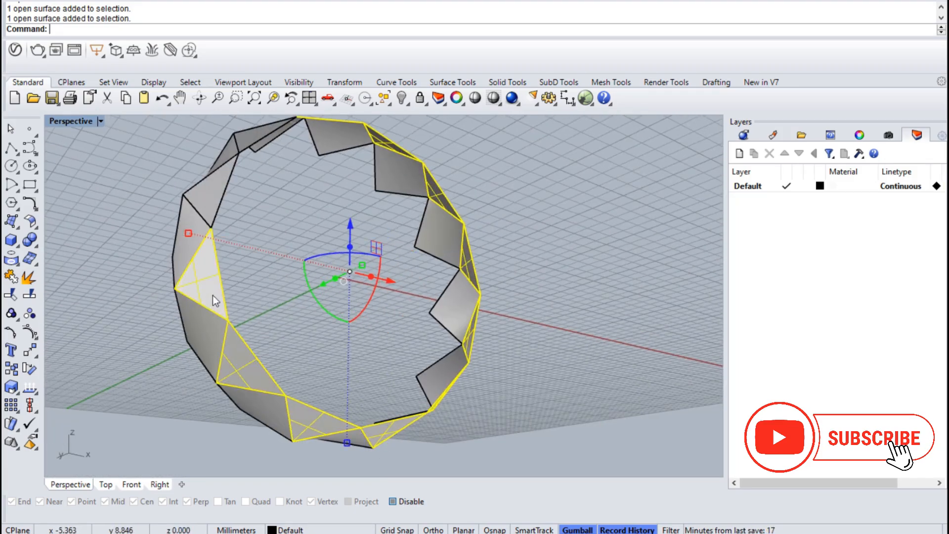
{"action": "right_click_drag", "start_coordinate": [218, 201], "coordinate": [269, 245]}
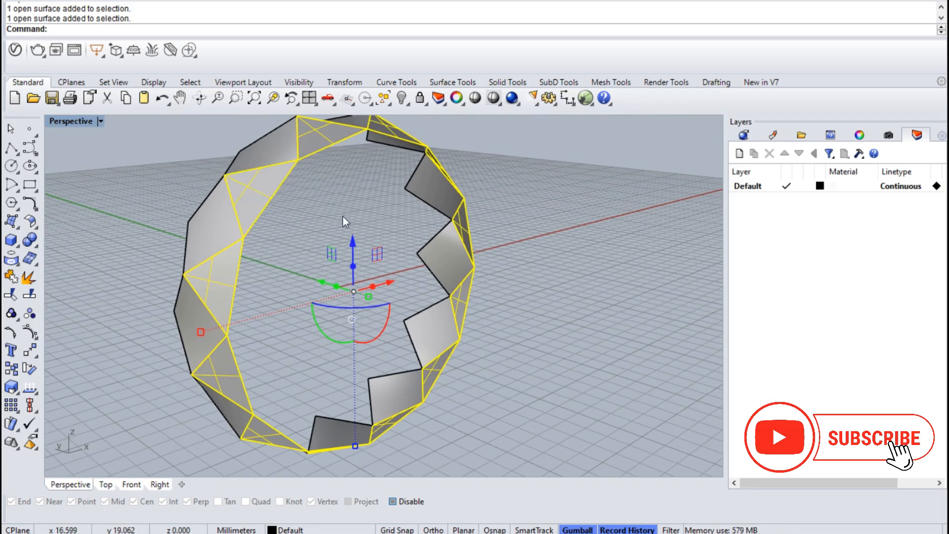
{"action": "key", "text": "ctrl+g"}
{"action": "key", "text": "ctrl+j"}
Select only the twelve diamond surfaces, excluding the grouped triangles, and move them to a new layer.
{"action": "right_click_drag", "start_coordinate": [342, 216], "coordinate": [393, 232]}
{"action": "scroll", "coordinate": [396, 235], "scroll_direction": "down", "scroll_amount": 6}
{"action": "left_click", "coordinate": [347, 161]}
{"action": "left_click_drag", "start_coordinate": [307, 144], "coordinate": [432, 395]}
{"action": "scroll", "coordinate": [365, 179], "scroll_direction": "up", "scroll_amount": 6}
{"action": "right_click_drag", "start_coordinate": [366, 222], "coordinate": [331, 288]}
{"action": "left_click_drag", "start_coordinate": [331, 289], "coordinate": [580, 284], "text": "ctrl"}
{"action": "right_click", "coordinate": [797, 232]}
{"action": "left_click", "coordinate": [815, 240]}
{"action": "right_click", "coordinate": [786, 199]}
{"action": "left_click", "coordinate": [840, 428]}
{"action": "left_click", "coordinate": [785, 198]}
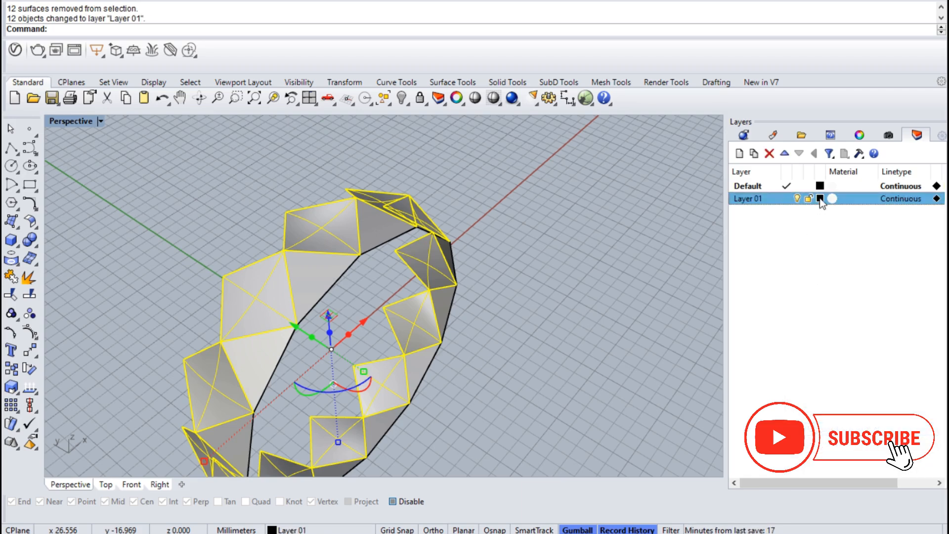
Set the diamonds' layer colour to Brown and clear the selection.
{"action": "left_click", "coordinate": [819, 198]}
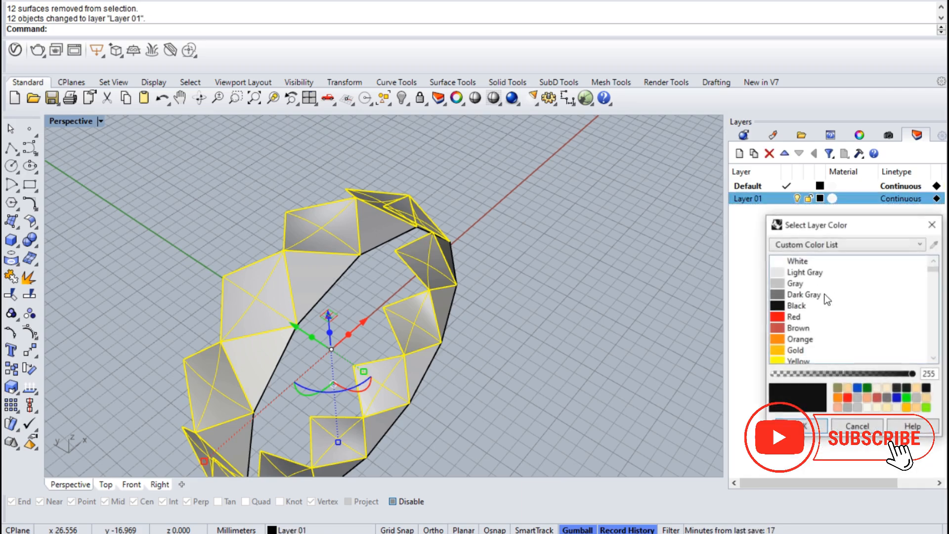
{"action": "left_click", "coordinate": [778, 328]}
{"action": "left_click", "coordinate": [803, 425]}
{"action": "left_click", "coordinate": [575, 288]}
Try to mirror the grouped triangular surfaces about a plane starting at the origin.
{"action": "right_click_drag", "start_coordinate": [568, 281], "coordinate": [343, 202]}
{"action": "left_click", "coordinate": [342, 192]}
{"action": "right_click_drag", "start_coordinate": [494, 281], "coordinate": [353, 258]}
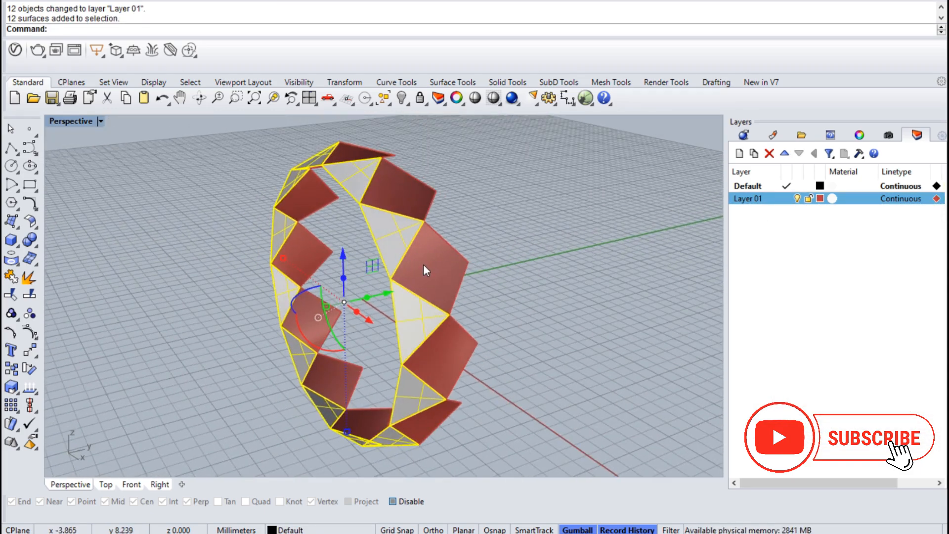
{"action": "key", "text": "Return"}
{"action": "type", "text": "0"}
{"action": "key", "text": "Return"}
{"action": "left_click", "coordinate": [429, 265]}
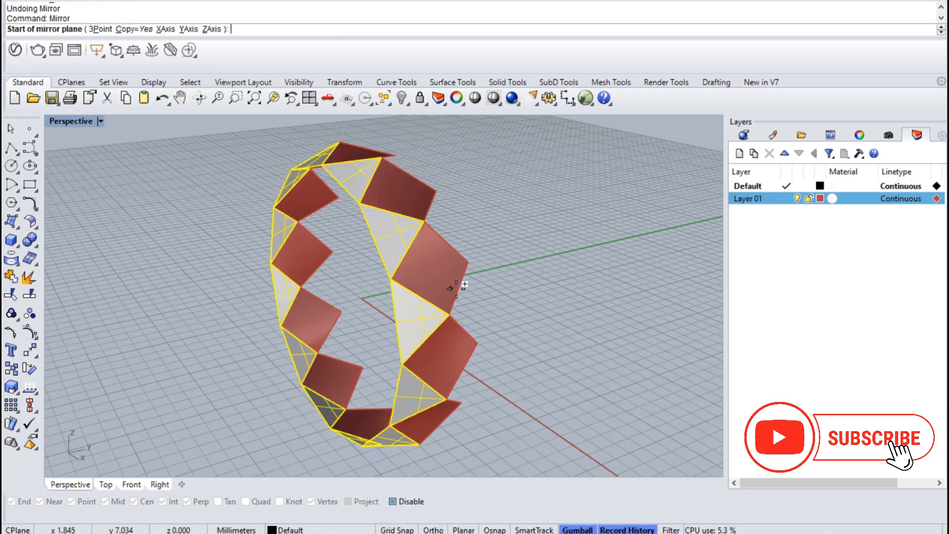
{"action": "right_click_drag", "start_coordinate": [449, 289], "coordinate": [361, 306]}
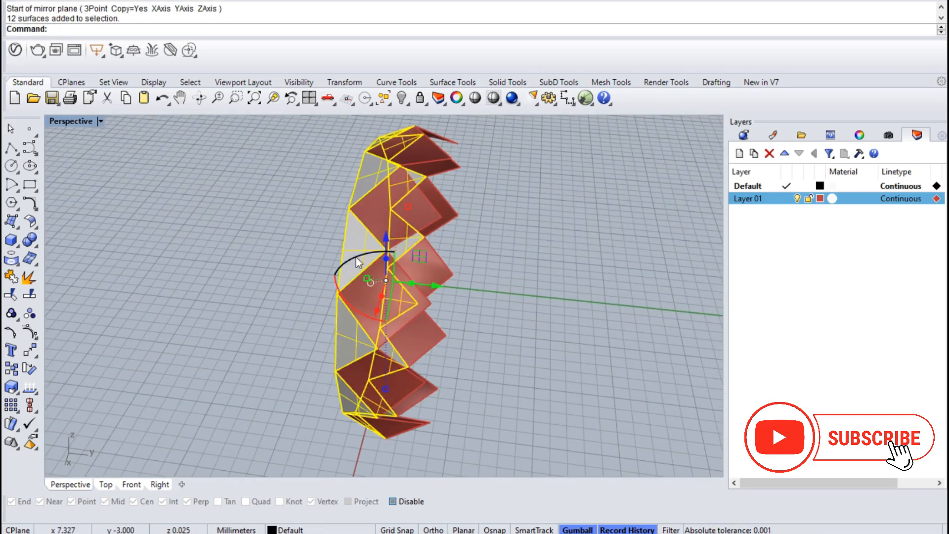
Mirror the grouped triangular surfaces through the origin, perpendicular to the ring's width, to fill the gaps on the opposite side.
{"action": "type", "text": "Mirror"}
{"action": "key", "text": "Return"}
{"action": "type", "text": "0"}
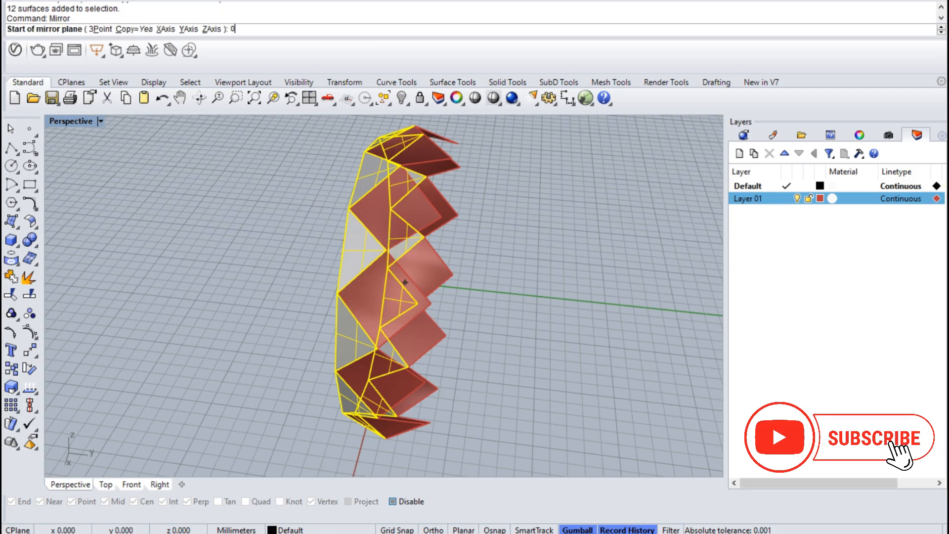
{"action": "key", "text": "Return"}
{"action": "left_click", "coordinate": [268, 310], "text": "shift"}
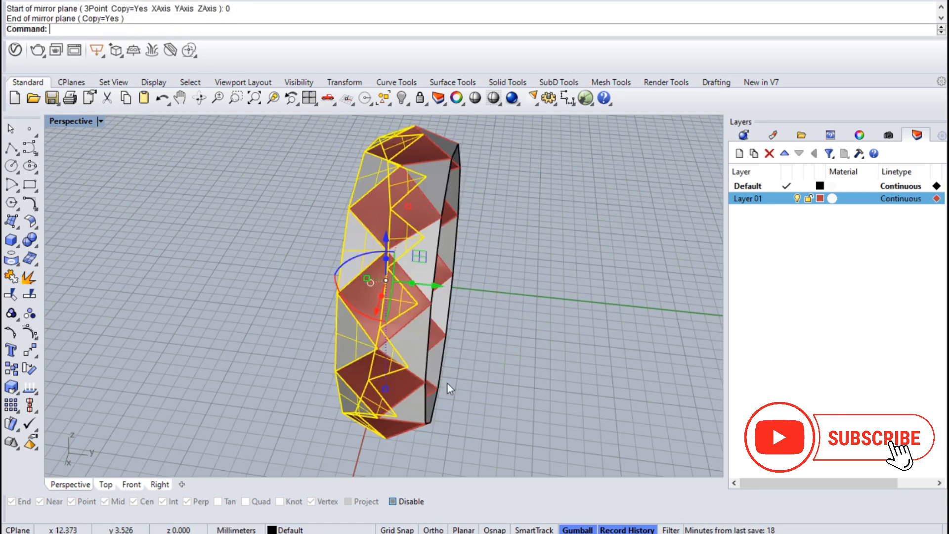
{"action": "right_click_drag", "start_coordinate": [268, 310], "coordinate": [474, 267]}
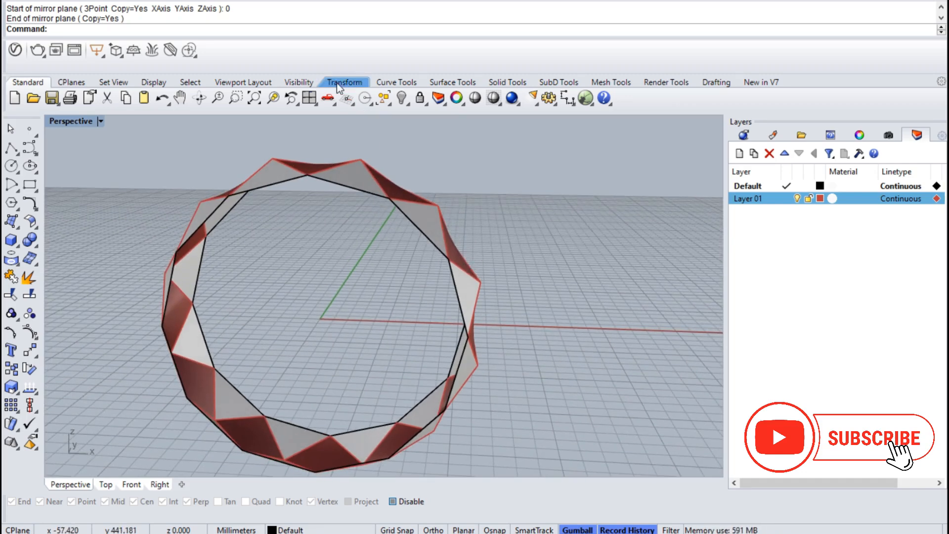
Draw a circle of 19 mm diameter centred on the origin in the Front view.
{"action": "left_click", "coordinate": [309, 98]}
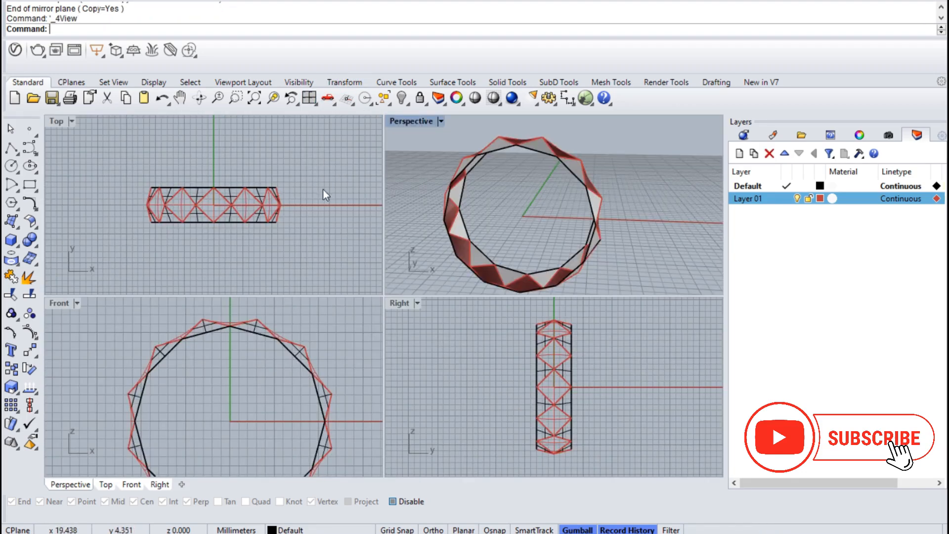
{"action": "double_click", "coordinate": [59, 303]}
{"action": "left_click", "coordinate": [11, 165]}
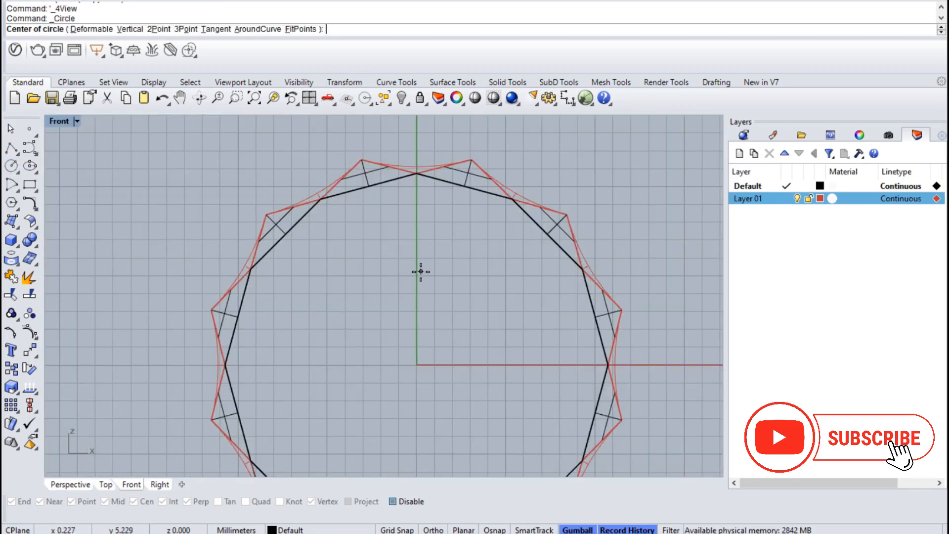
{"action": "type", "text": "0"}
{"action": "key", "text": "Return"}
{"action": "type", "text": "18"}
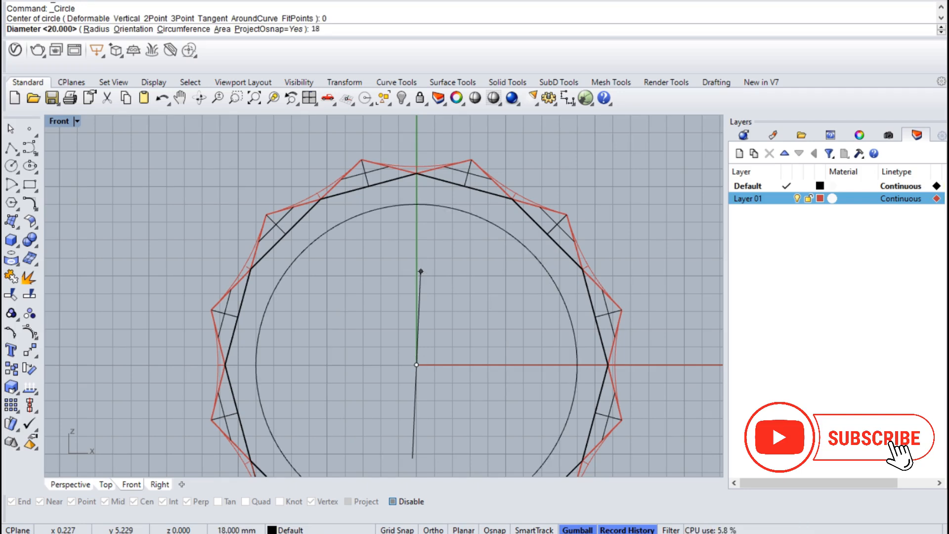
{"action": "key", "text": "BackSpace"}
{"action": "type", "text": "9"}
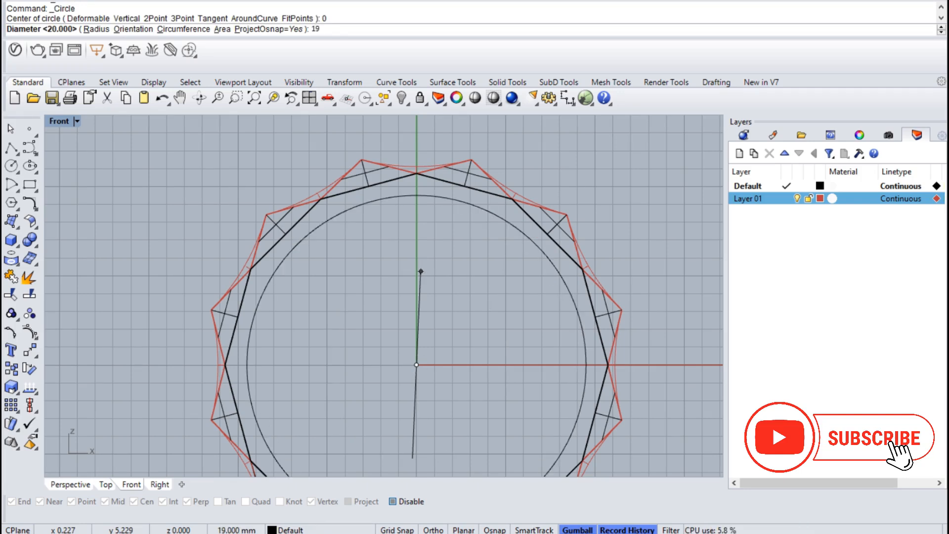
{"action": "key", "text": "Return"}
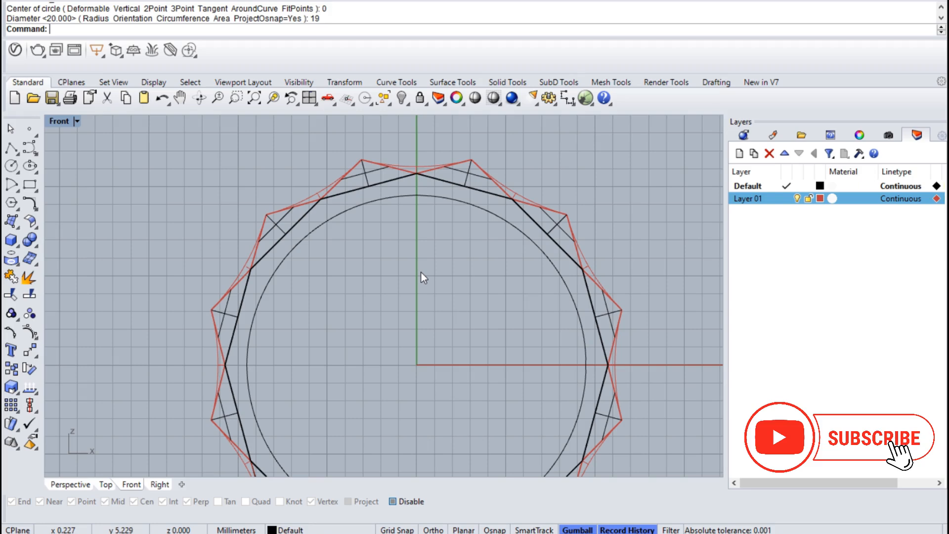
Duplicate the topmost diamond surface and place the copy just below the top of the ring.
{"action": "key", "text": "ctrl+F4"}
{"action": "right_click_drag", "start_coordinate": [422, 269], "coordinate": [356, 230]}
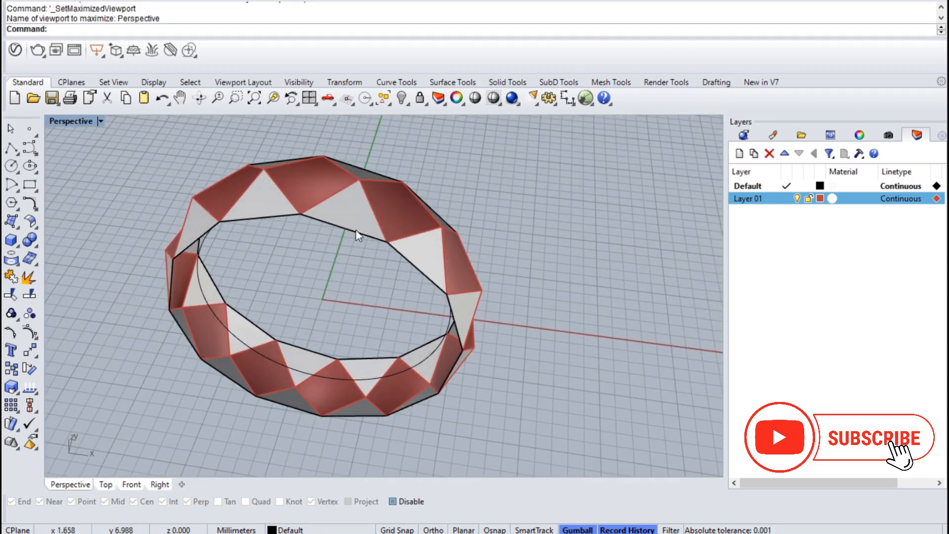
{"action": "left_click", "coordinate": [313, 188], "text": "ctrl+shift"}
{"action": "right_click_drag", "start_coordinate": [313, 188], "coordinate": [309, 130]}
{"action": "left_click_drag", "start_coordinate": [310, 153], "coordinate": [310, 165]}
Project the copied diamond onto the construction plane, deleting the input object.
{"action": "left_click", "coordinate": [36, 359]}
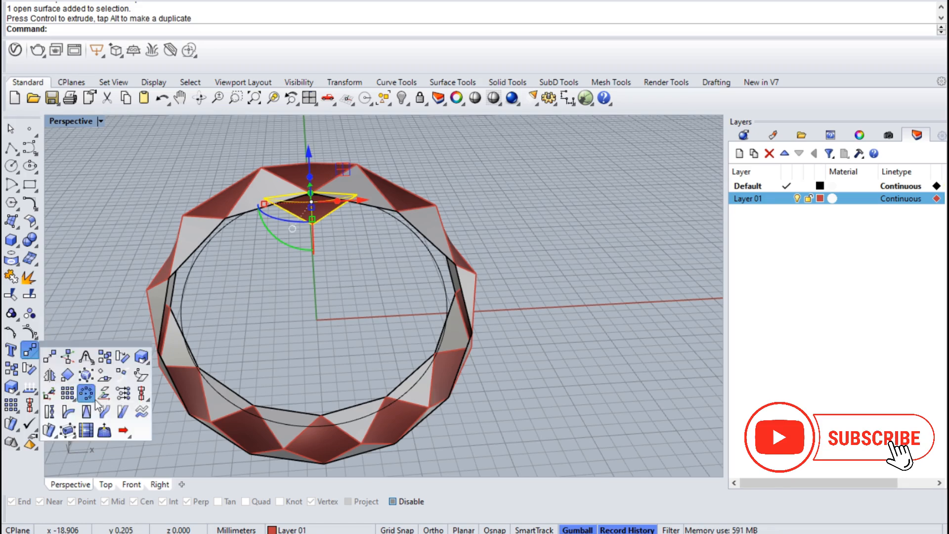
{"action": "left_click", "coordinate": [105, 401]}
{"action": "left_click", "coordinate": [129, 29]}
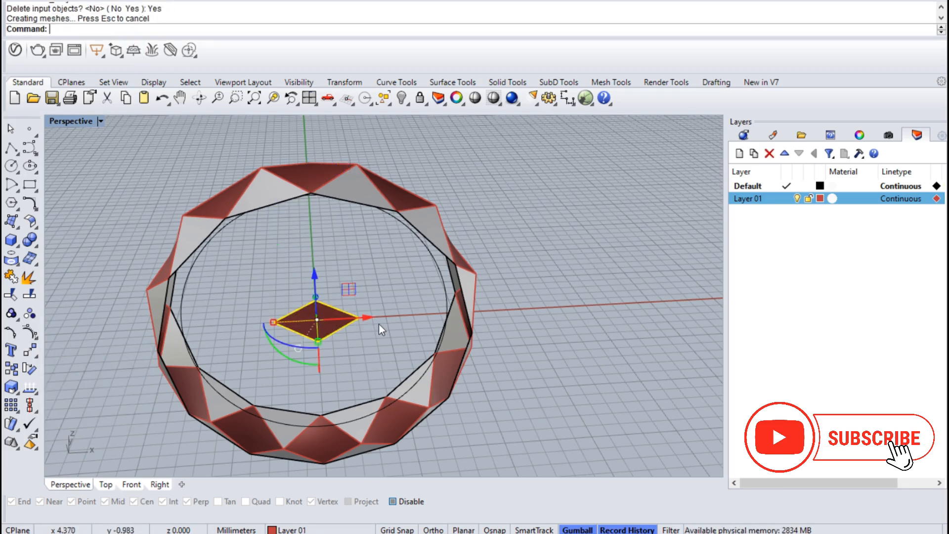
Move the flattened diamond along the Y axis in the Top view, clear of the ring, to about Y 19.6 mm.
{"action": "key", "text": "ctrl+F1"}
{"action": "scroll", "coordinate": [389, 342], "scroll_direction": "down", "scroll_amount": 2}
{"action": "left_click_drag", "start_coordinate": [392, 342], "coordinate": [431, 173]}
{"action": "left_click", "coordinate": [511, 185]}
{"action": "scroll", "coordinate": [390, 247], "scroll_direction": "up", "scroll_amount": 1}
{"action": "scroll", "coordinate": [388, 245], "scroll_direction": "up", "scroll_amount": 1}
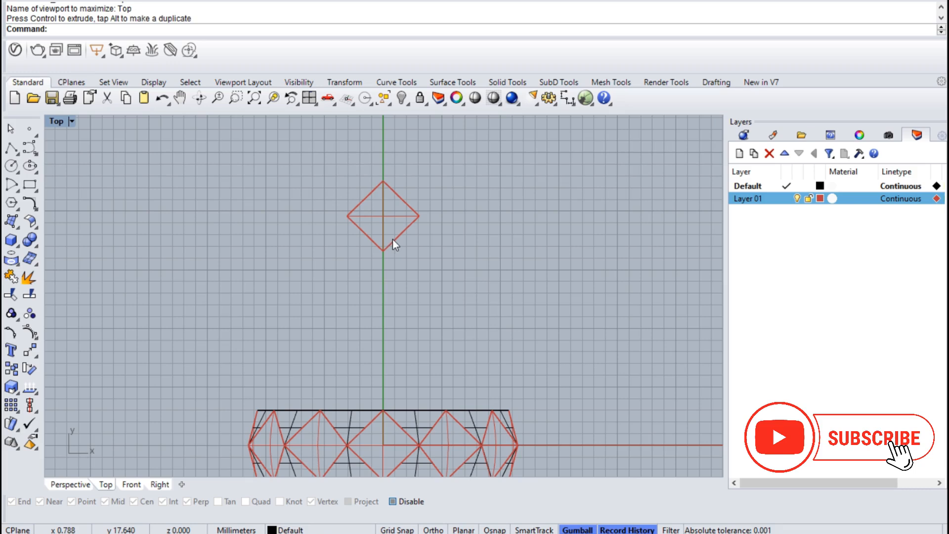
{"action": "scroll", "coordinate": [396, 226], "scroll_direction": "up", "scroll_amount": 3}
{"action": "right_click_drag", "start_coordinate": [395, 222], "coordinate": [422, 282]}
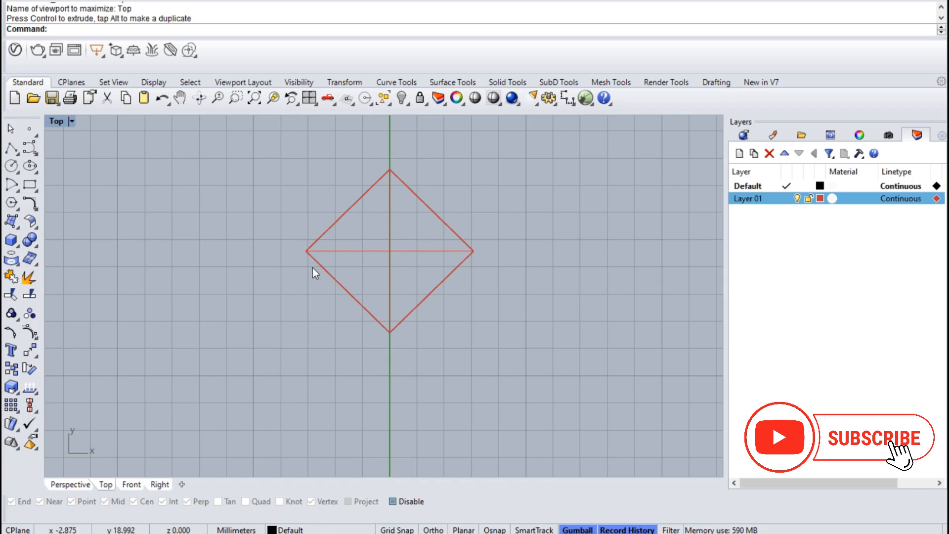
Duplicate the flat diamond's four edges as one joined closed curve and lock the diamond surface.
{"action": "left_click", "coordinate": [326, 270]}
{"action": "left_click", "coordinate": [322, 235]}
{"action": "left_click", "coordinate": [435, 215]}
{"action": "left_click", "coordinate": [446, 276]}
{"action": "key", "text": "Return"}
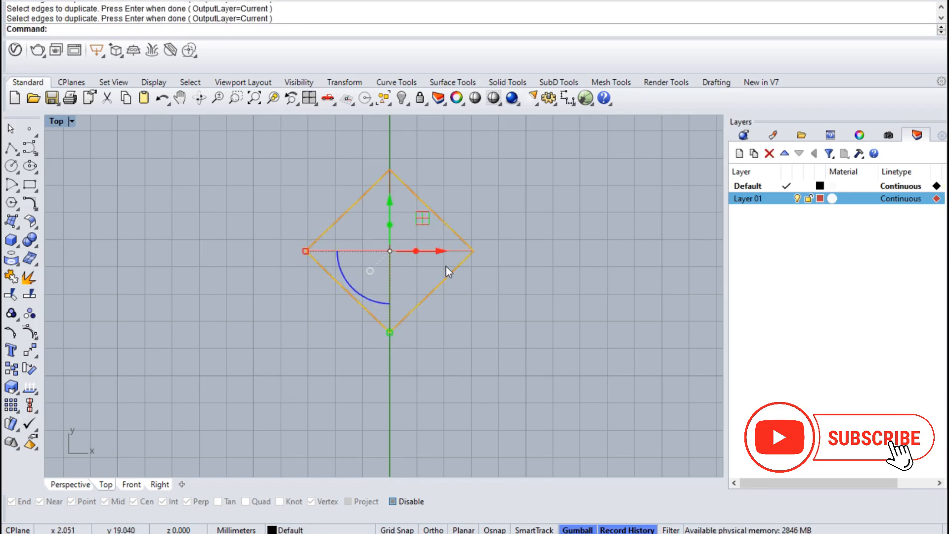
{"action": "left_click", "coordinate": [450, 250]}
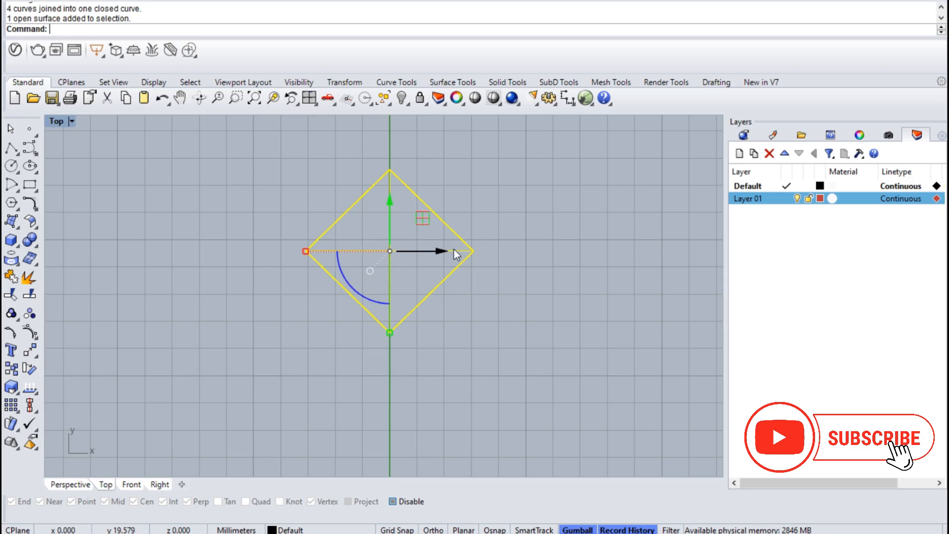
{"action": "left_click", "coordinate": [420, 99]}
Draw two polylines connecting the diamond's opposite corners, one horizontal and one vertical.
{"action": "left_click", "coordinate": [11, 147]}
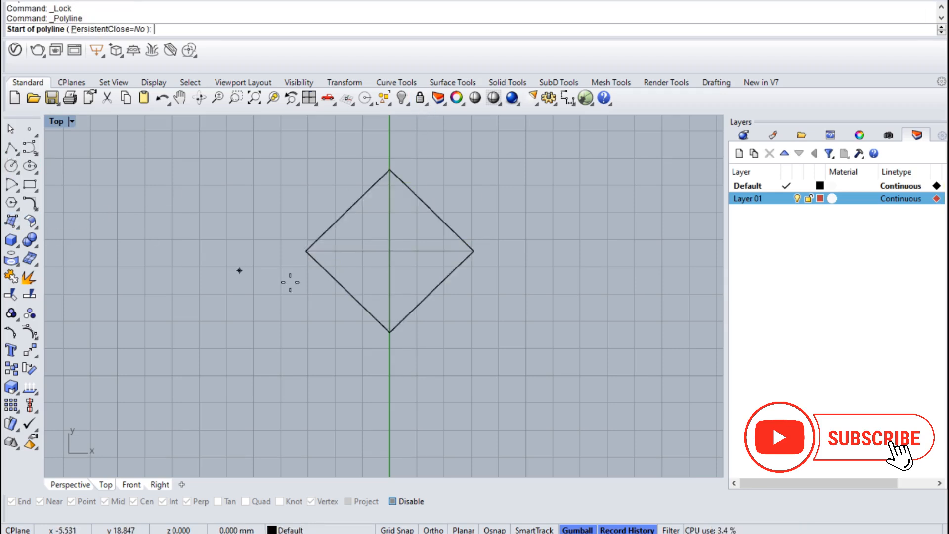
{"action": "left_click", "coordinate": [306, 250]}
{"action": "left_click", "coordinate": [473, 251]}
{"action": "key", "text": "Return"}
{"action": "key", "text": "Return"}
{"action": "left_click", "coordinate": [389, 331]}
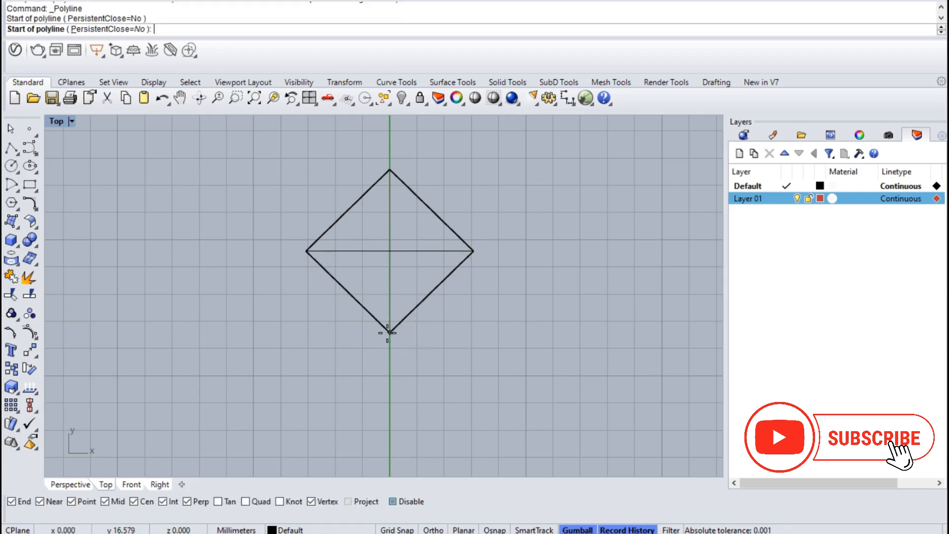
{"action": "left_click", "coordinate": [390, 170]}
{"action": "key", "text": "Return"}
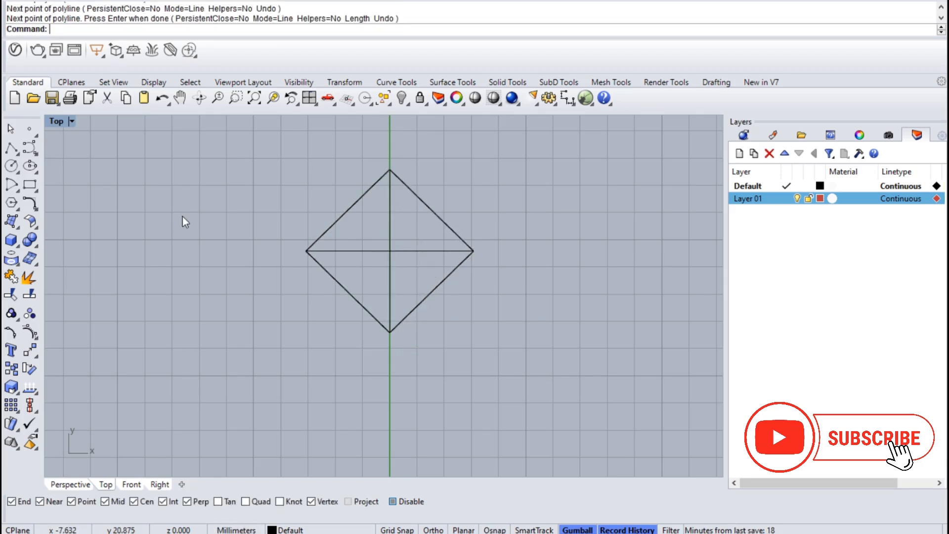
Draw an inscribed six-sided polygon centred on the diamond, with a corner on the horizontal diagonal and a radius of about 1.1 mm.
{"action": "left_click", "coordinate": [15, 205]}
{"action": "left_click", "coordinate": [28, 209]}
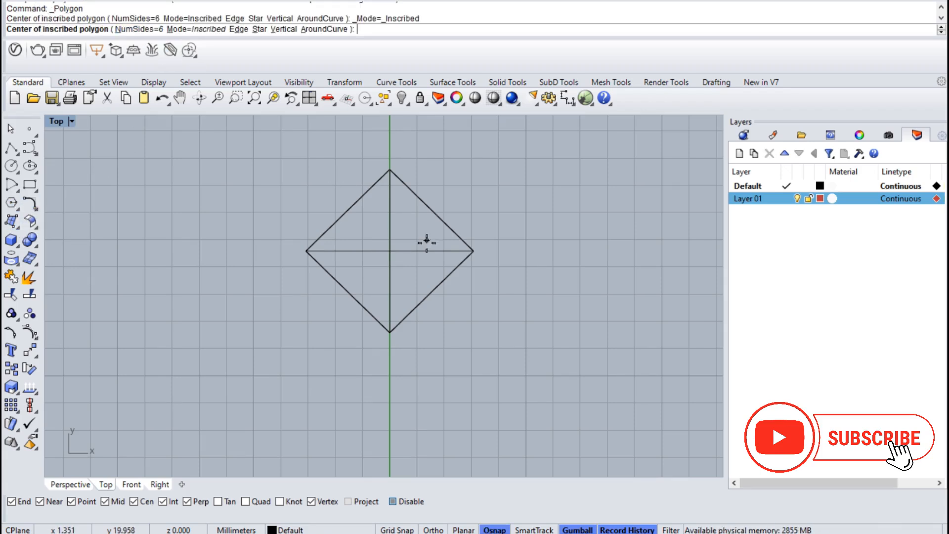
{"action": "left_click", "coordinate": [389, 251]}
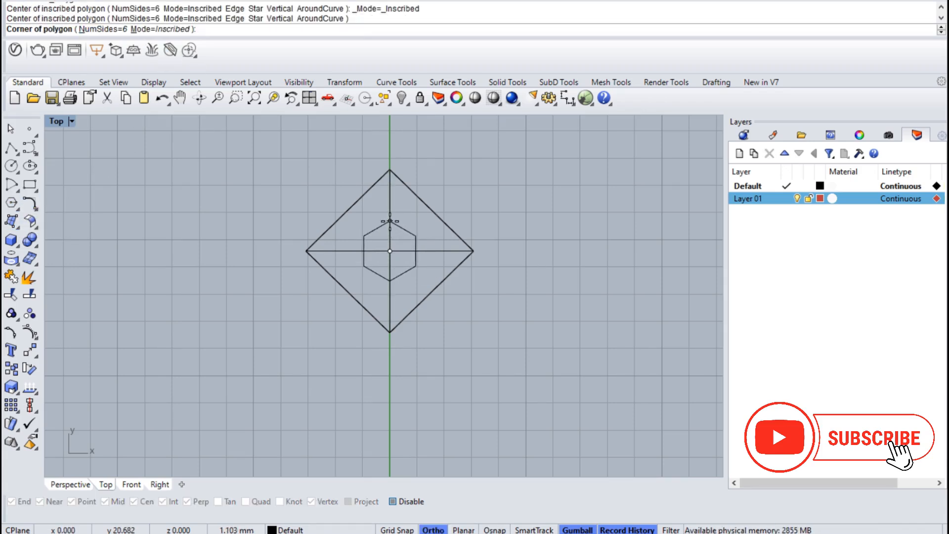
{"action": "left_click", "coordinate": [419, 251]}
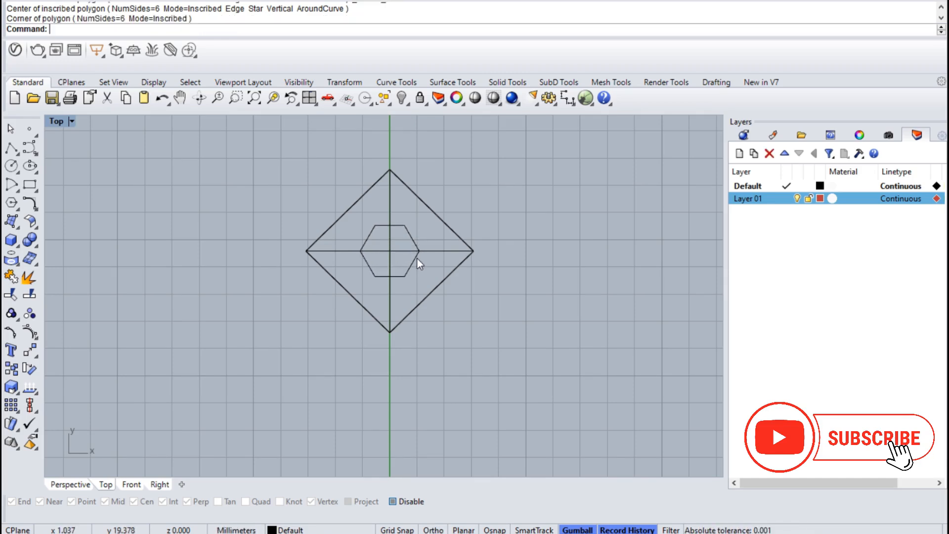
Scale the hexagon down uniformly about its centre to a radius of about 0.9 mm.
{"action": "left_click", "coordinate": [414, 260]}
{"action": "scroll", "coordinate": [366, 259], "scroll_direction": "up", "scroll_amount": 2}
{"action": "left_click_drag", "start_coordinate": [355, 248], "coordinate": [361, 247]}
{"action": "left_click", "coordinate": [12, 315]}
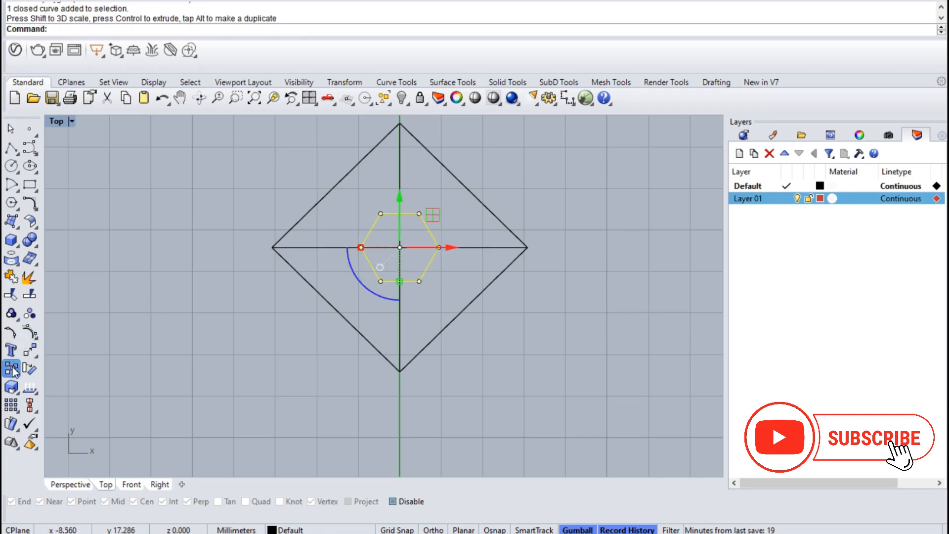
Copy the central hexagon to the adjoining upper-right cell, moving its lower-left corner onto its right corner.
{"action": "left_click", "coordinate": [379, 281]}
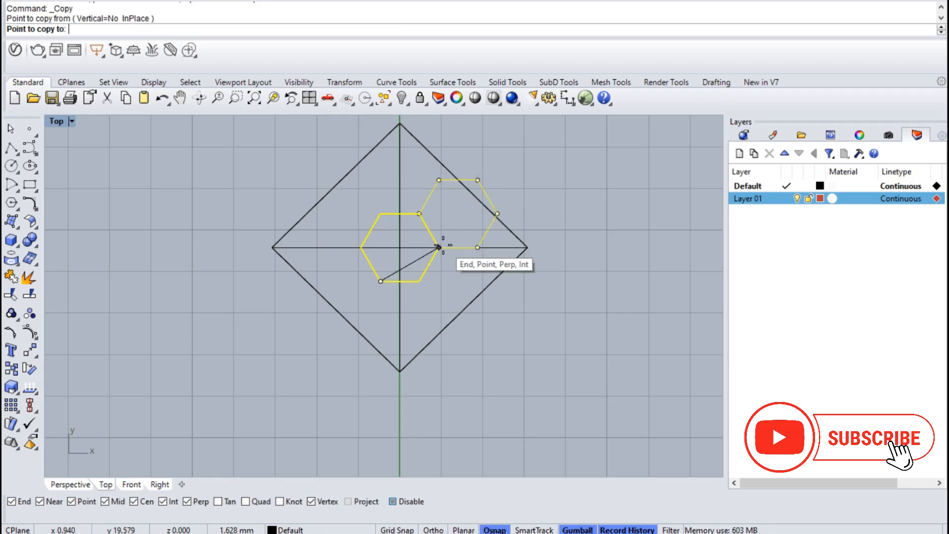
{"action": "left_click", "coordinate": [437, 246]}
{"action": "key", "text": "Return"}
{"action": "left_click", "coordinate": [430, 201]}
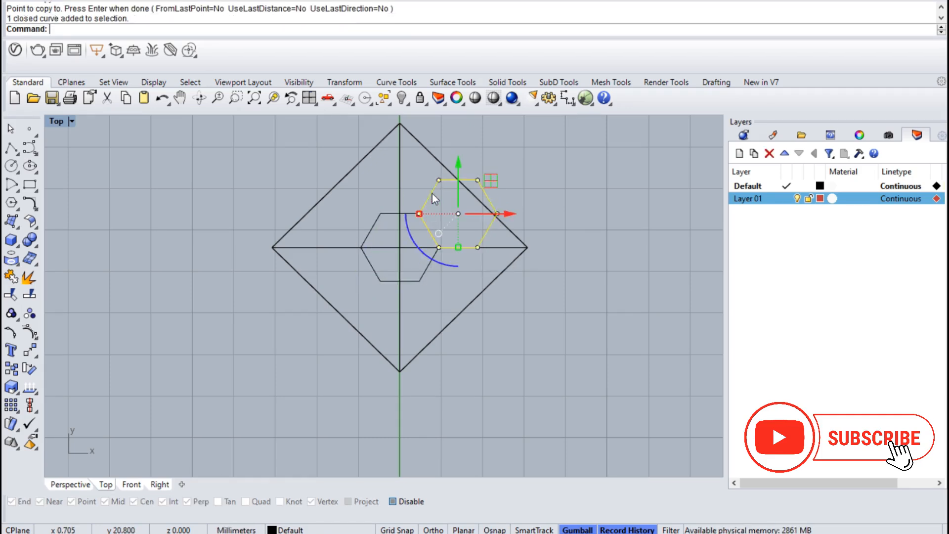
Copy the central hexagon to the adjoining lower-right cell, moving its upper-left corner onto its right corner.
{"action": "right_click", "coordinate": [432, 194]}
{"action": "key", "text": "Escape"}
{"action": "left_click", "coordinate": [365, 237]}
{"action": "right_click", "coordinate": [358, 247]}
{"action": "left_click", "coordinate": [380, 213]}
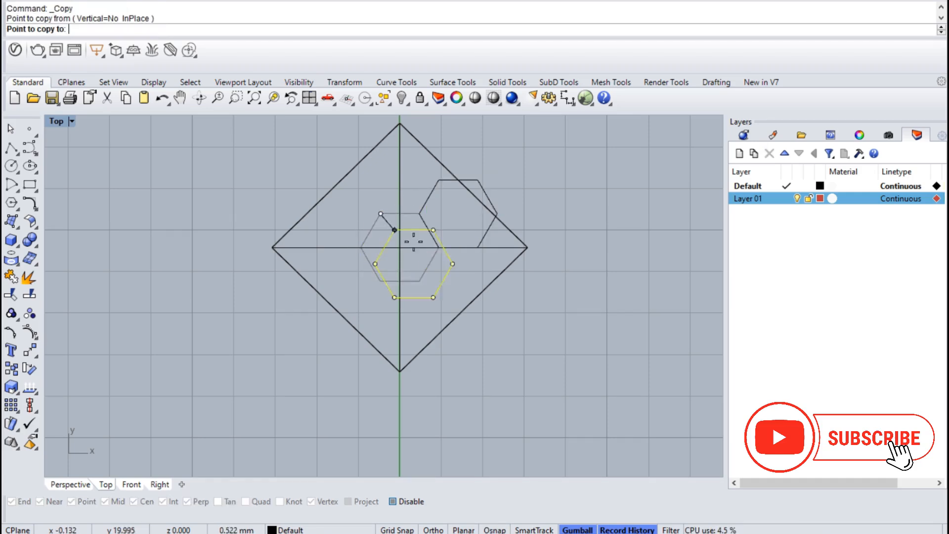
{"action": "left_click", "coordinate": [438, 247]}
{"action": "right_click", "coordinate": [424, 222]}
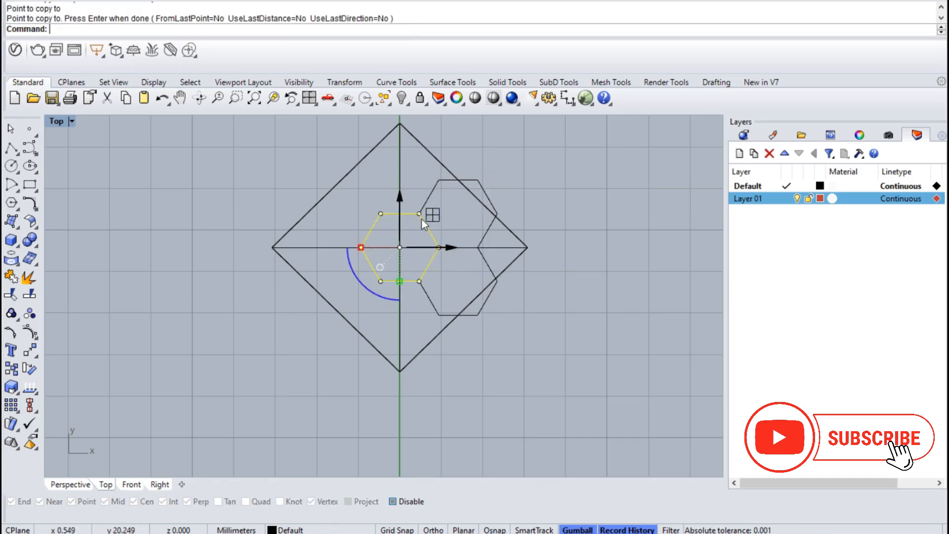
Copy the central hexagon straight up so that the copy shares its upper edge.
{"action": "right_click", "coordinate": [421, 220]}
{"action": "left_click", "coordinate": [419, 281]}
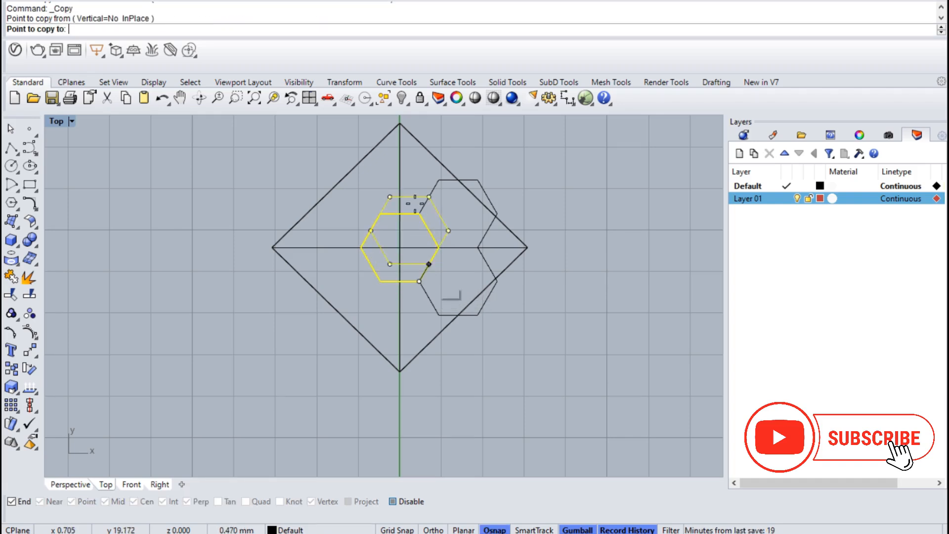
{"action": "left_click", "coordinate": [419, 214]}
{"action": "right_click", "coordinate": [450, 193]}
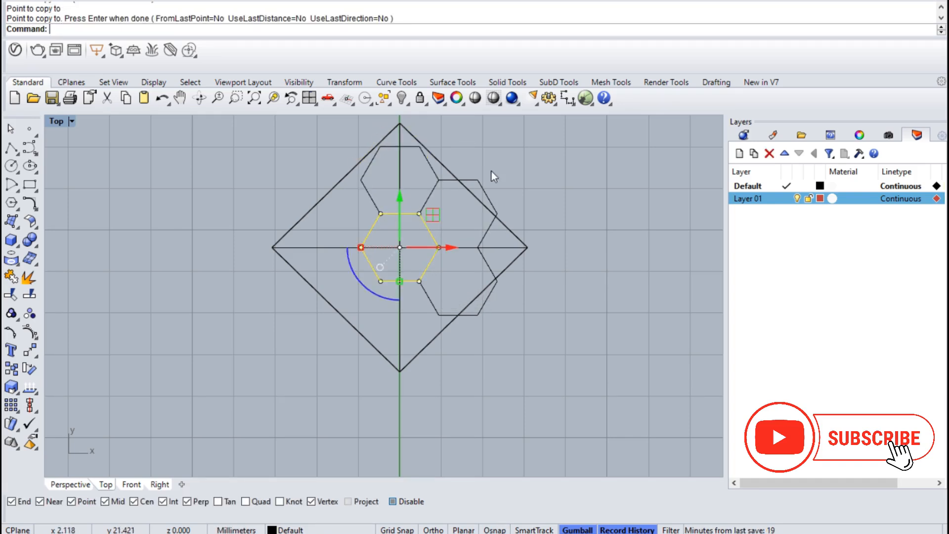
Scale the four hexagons up slightly and uniformly about the centre of their group.
{"action": "right_click_drag", "start_coordinate": [520, 199], "coordinate": [514, 227]}
{"action": "left_click", "coordinate": [503, 253]}
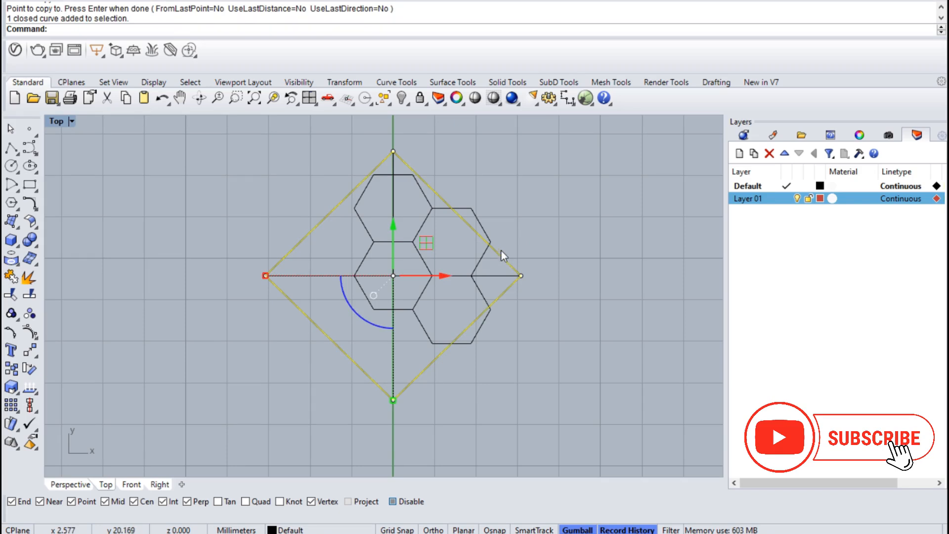
{"action": "left_click_drag", "start_coordinate": [306, 144], "coordinate": [494, 359]}
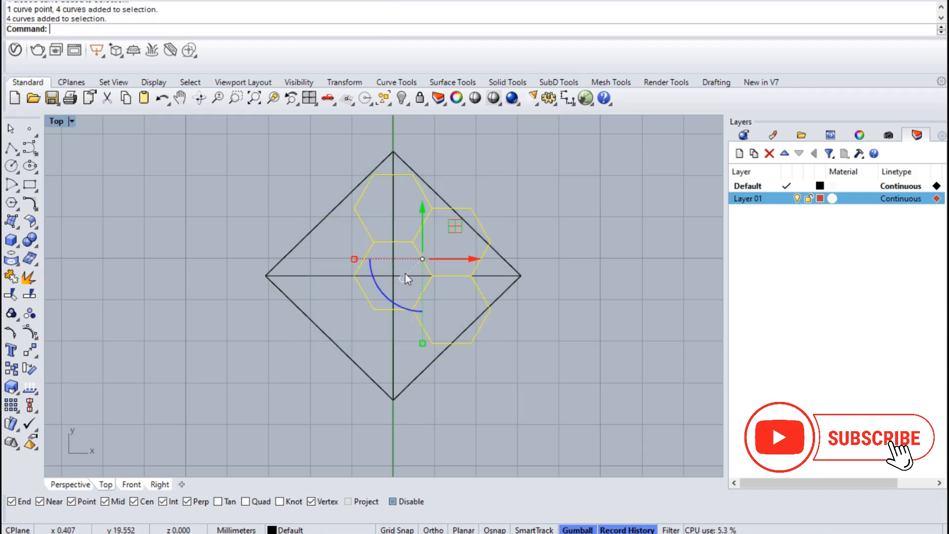
{"action": "left_click_drag", "start_coordinate": [368, 259], "coordinate": [352, 257]}
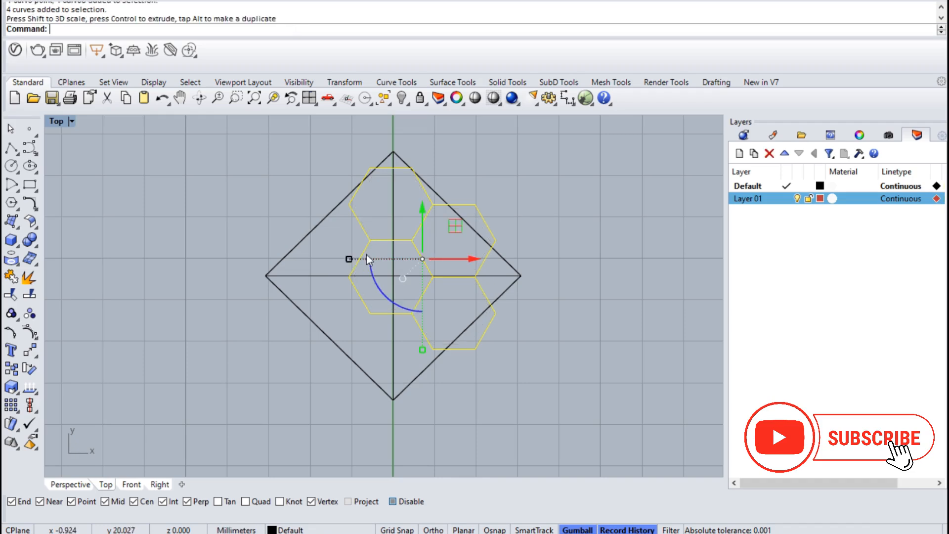
Trim the hexagons with the diamond outline to remove the parts lying outside it.
{"action": "left_click", "coordinate": [501, 256], "text": "shift"}
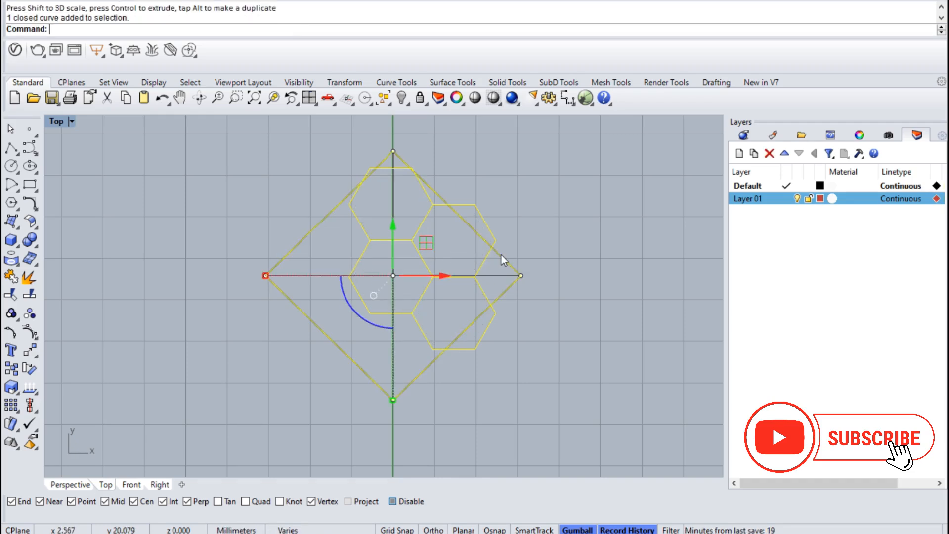
{"action": "key", "text": "ctrl+t"}
{"action": "left_click", "coordinate": [490, 228]}
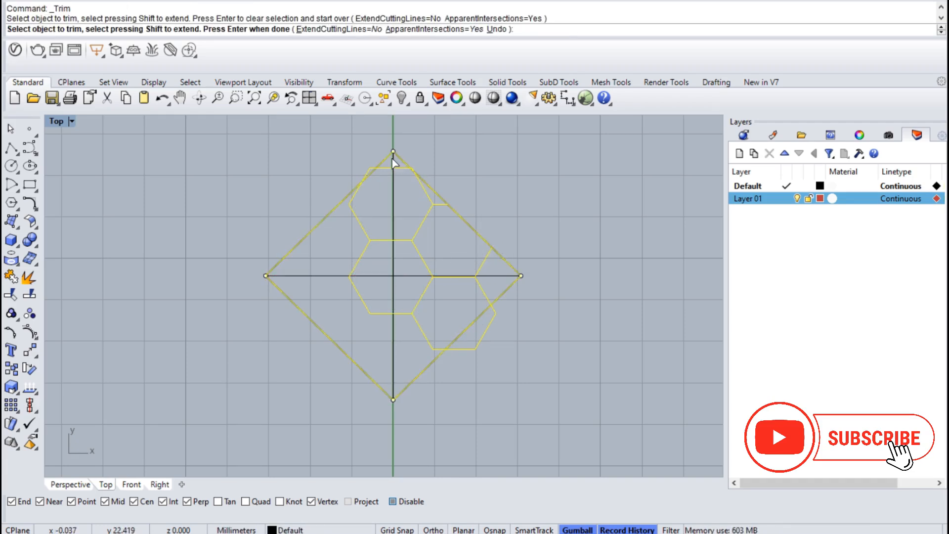
{"action": "left_click", "coordinate": [366, 170]}
{"action": "scroll", "coordinate": [414, 170], "scroll_direction": "up", "scroll_amount": 3}
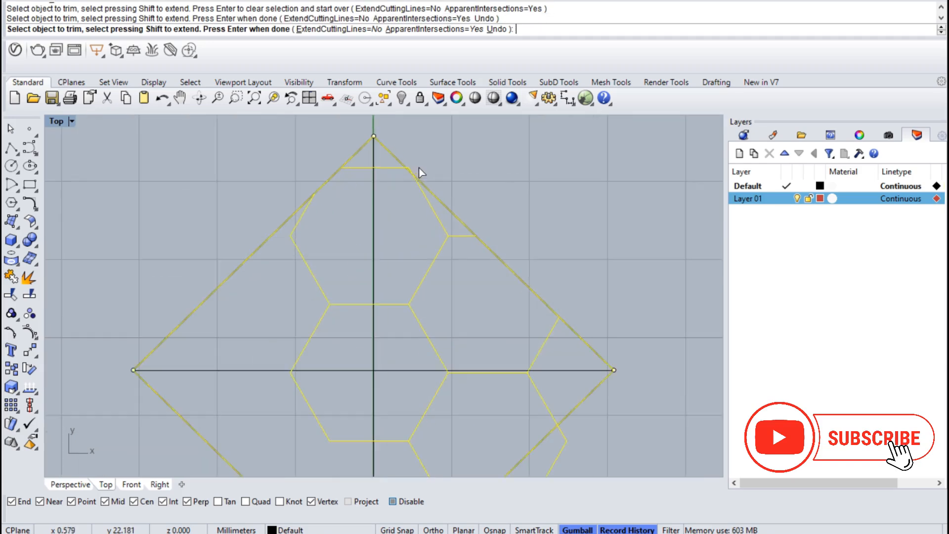
{"action": "scroll", "coordinate": [414, 169], "scroll_direction": "up", "scroll_amount": 1}
{"action": "left_click", "coordinate": [413, 169]}
{"action": "scroll", "coordinate": [414, 169], "scroll_direction": "down", "scroll_amount": 4}
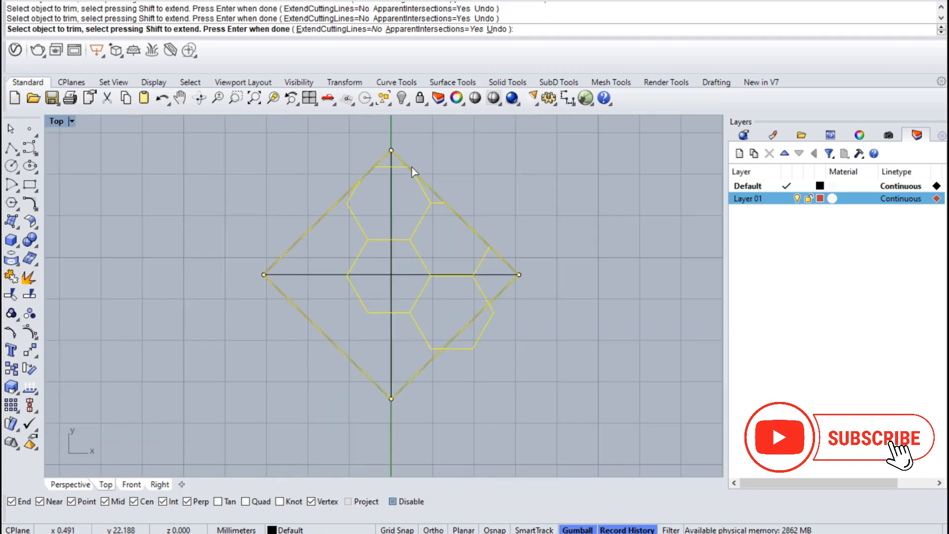
{"action": "key", "text": "Return"}
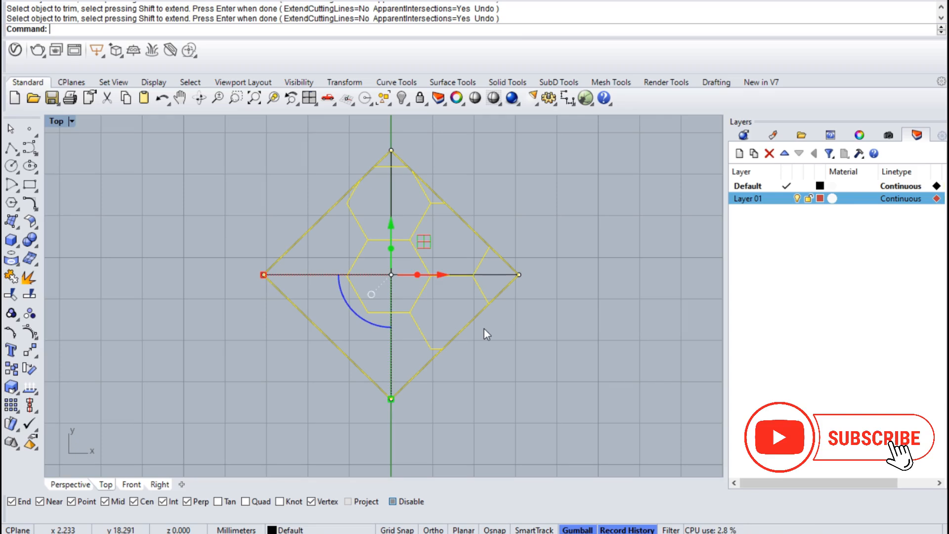
{"action": "scroll", "coordinate": [456, 286], "scroll_direction": "up", "scroll_amount": 3}
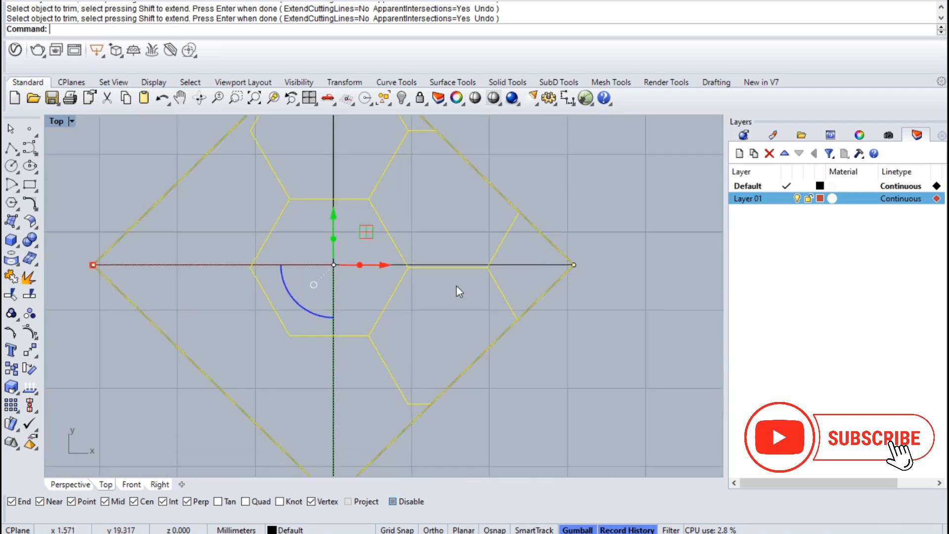
Undo the trim and the last scaling of the hexagons, and clear the selection.
{"action": "key", "text": "ctrl+z"}
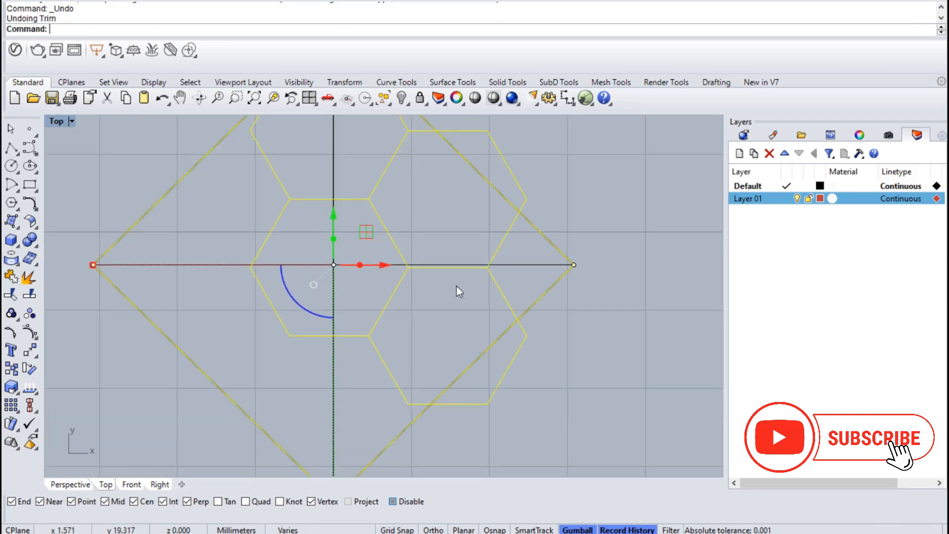
{"action": "key", "text": "Escape"}
Scale the four hexagons up slightly with the diamond's centre as the base point.
{"action": "scroll", "coordinate": [457, 286], "scroll_direction": "down", "scroll_amount": 4}
{"action": "left_click_drag", "start_coordinate": [326, 177], "coordinate": [484, 325]}
{"action": "left_click", "coordinate": [10, 386]}
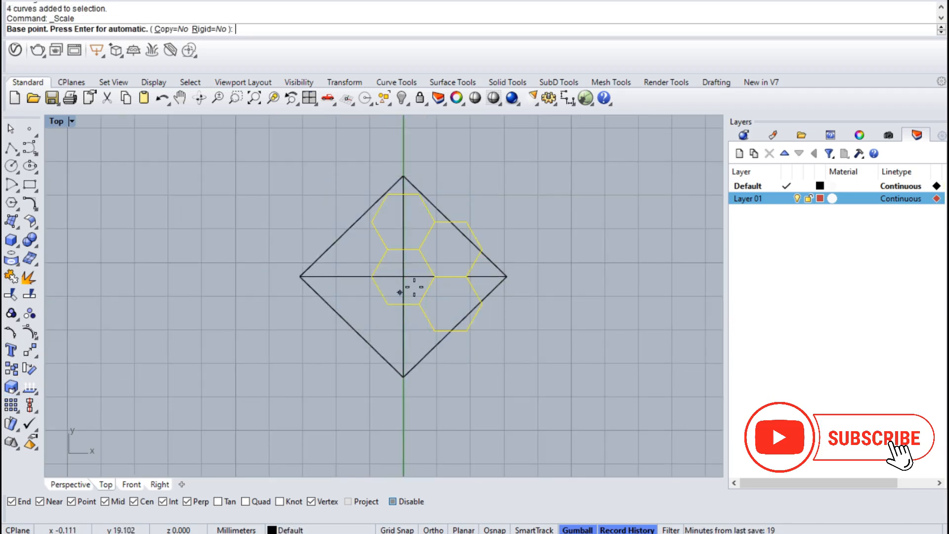
{"action": "left_click", "coordinate": [404, 276]}
{"action": "scroll", "coordinate": [532, 282], "scroll_direction": "up", "scroll_amount": 3}
{"action": "left_click", "coordinate": [544, 281]}
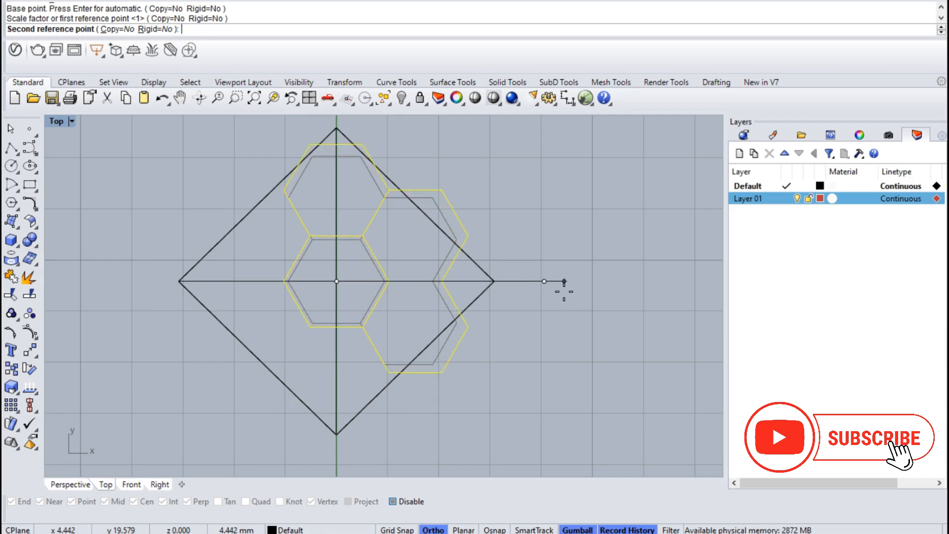
{"action": "left_click", "coordinate": [556, 281]}
Trim off the parts of the two right-hand hexagons outside the diamond outline, and try to join the selected curves.
{"action": "scroll", "coordinate": [529, 248], "scroll_direction": "down", "scroll_amount": 3}
{"action": "left_click_drag", "start_coordinate": [339, 169], "coordinate": [621, 452]}
{"action": "scroll", "coordinate": [474, 307], "scroll_direction": "up", "scroll_amount": 2}
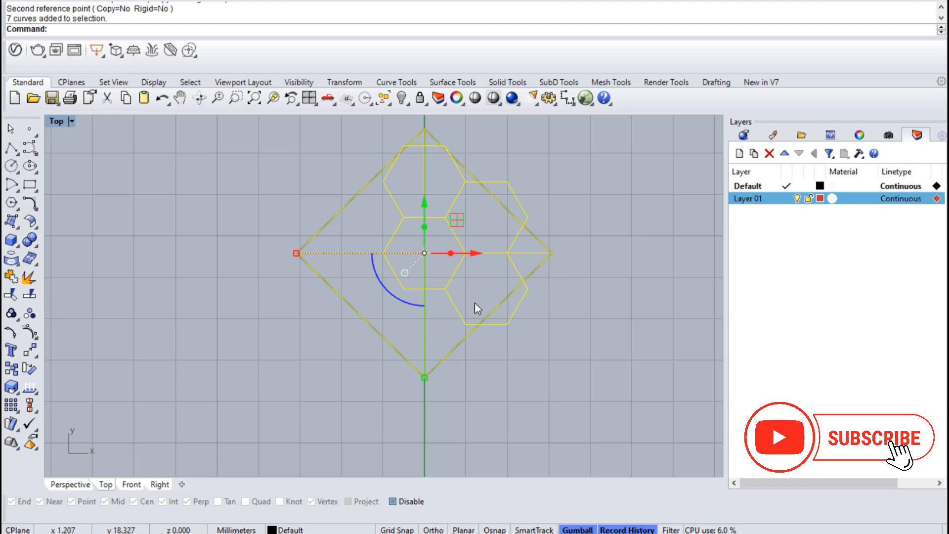
{"action": "left_click", "coordinate": [528, 254], "text": "ctrl"}
{"action": "left_click", "coordinate": [421, 343], "text": "ctrl"}
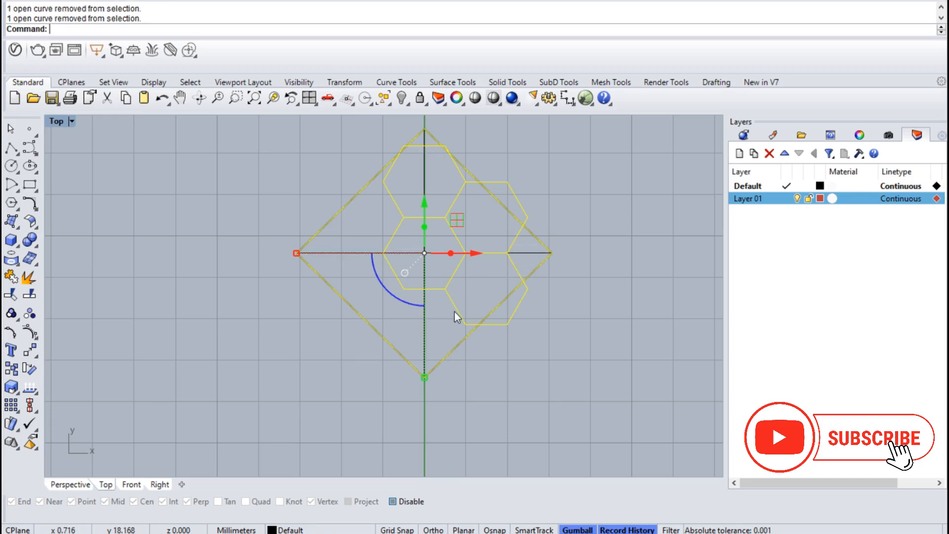
{"action": "key", "text": "ctrl+t"}
{"action": "scroll", "coordinate": [435, 146], "scroll_direction": "up", "scroll_amount": 5}
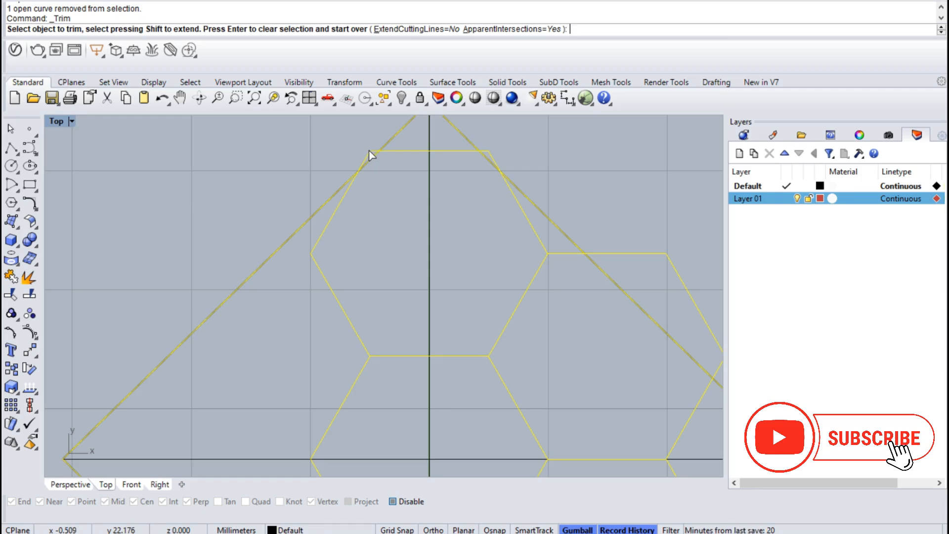
{"action": "left_click", "coordinate": [615, 255]}
{"action": "scroll", "coordinate": [620, 277], "scroll_direction": "down", "scroll_amount": 5}
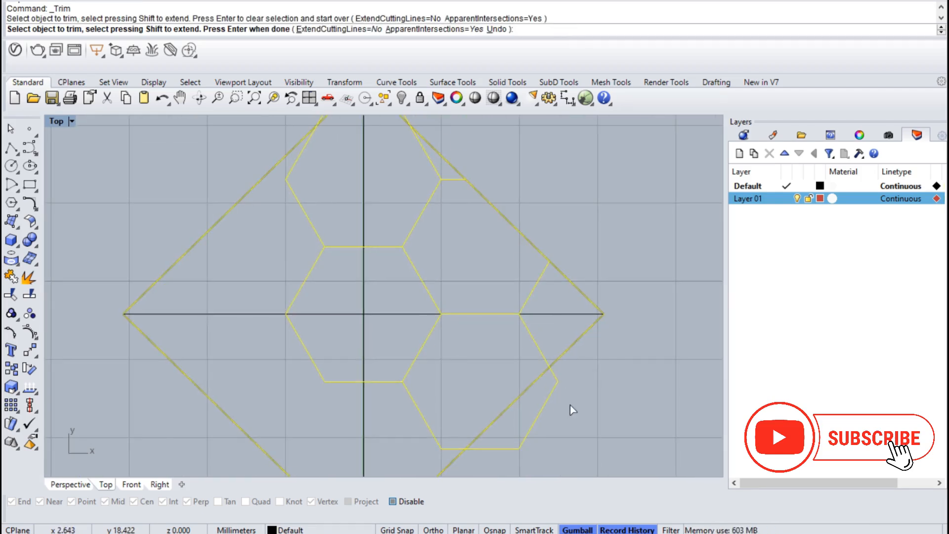
{"action": "left_click", "coordinate": [547, 408]}
{"action": "right_click_drag", "start_coordinate": [403, 226], "coordinate": [432, 310]}
{"action": "key", "text": "Return"}
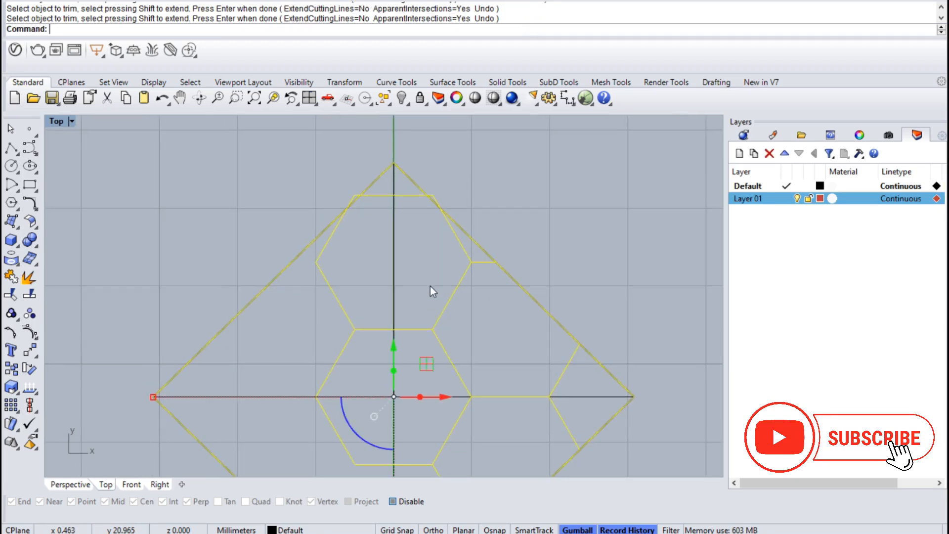
{"action": "key", "text": "ctrl+j"}
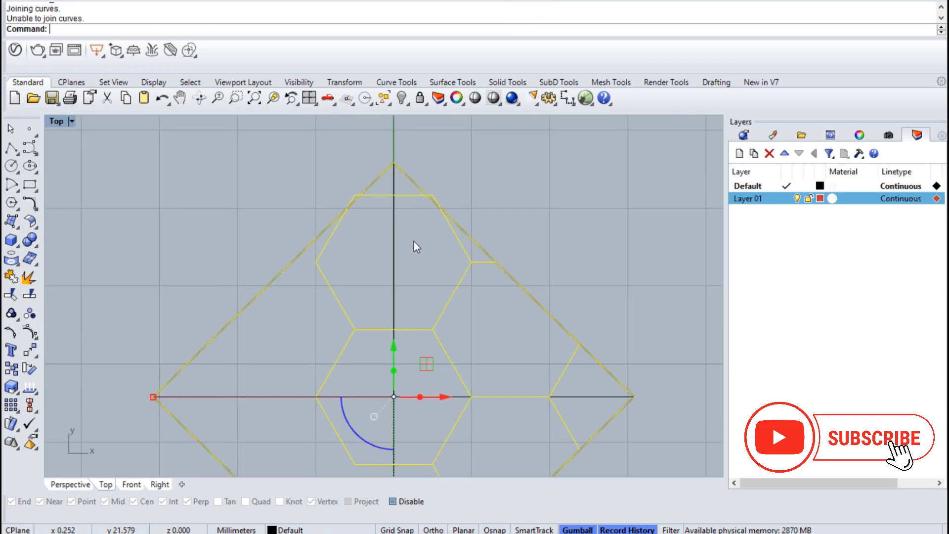
Try to mirror the trimmed right-hand hexagons together with the diamond outline, leaving out the top and central hexagons.
{"action": "left_click", "coordinate": [331, 288], "text": "ctrl"}
{"action": "left_click", "coordinate": [346, 340], "text": "ctrl"}
{"action": "scroll", "coordinate": [499, 286], "scroll_direction": "up", "scroll_amount": 6}
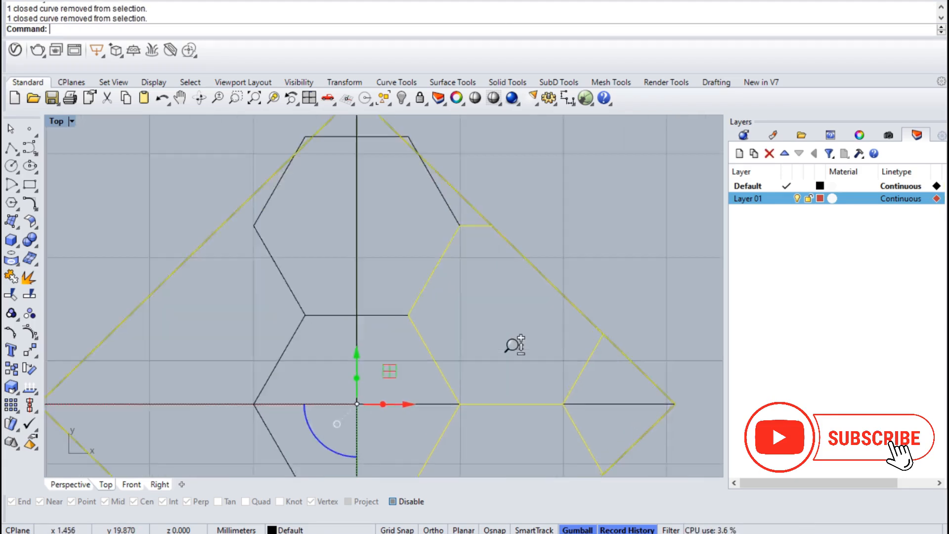
{"action": "scroll", "coordinate": [483, 272], "scroll_direction": "down", "scroll_amount": 4}
{"action": "scroll", "coordinate": [484, 272], "scroll_direction": "down", "scroll_amount": 7}
{"action": "right_click_drag", "start_coordinate": [506, 353], "coordinate": [556, 354]}
{"action": "type", "text": "mirror"}
{"action": "key", "text": "Return"}
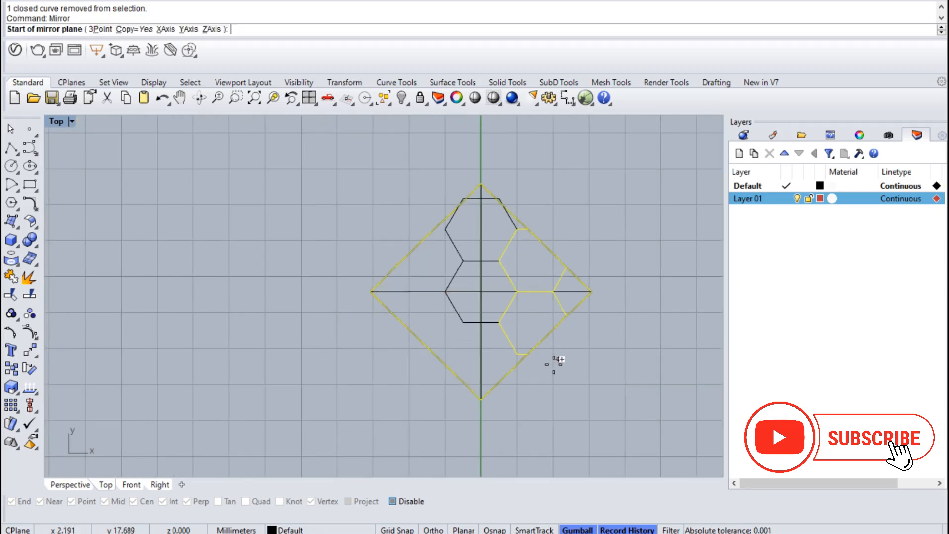
{"action": "left_click", "coordinate": [482, 184]}
{"action": "key", "text": "Escape"}
{"action": "key", "text": "Escape"}
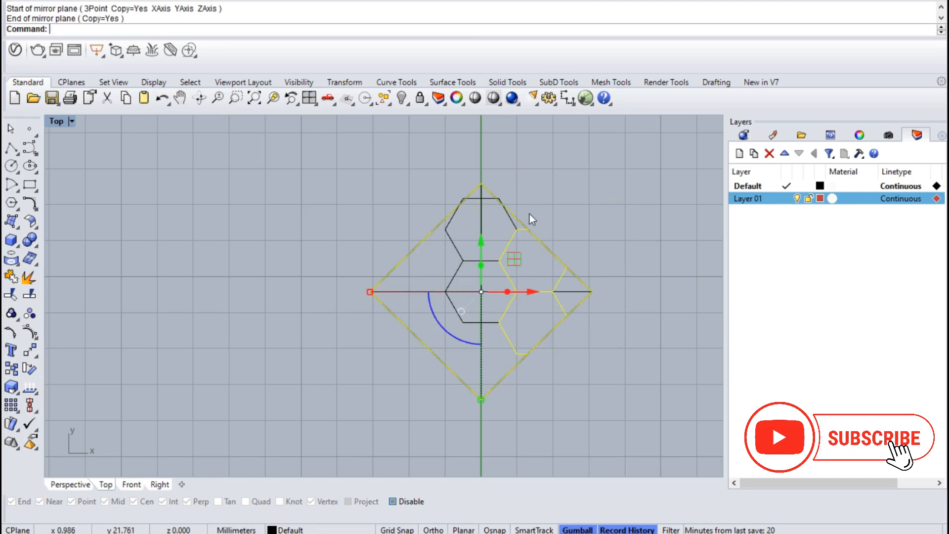
Mirror the two trimmed right-hand hexagons across the diamond's vertical diagonal.
{"action": "left_click", "coordinate": [523, 235]}
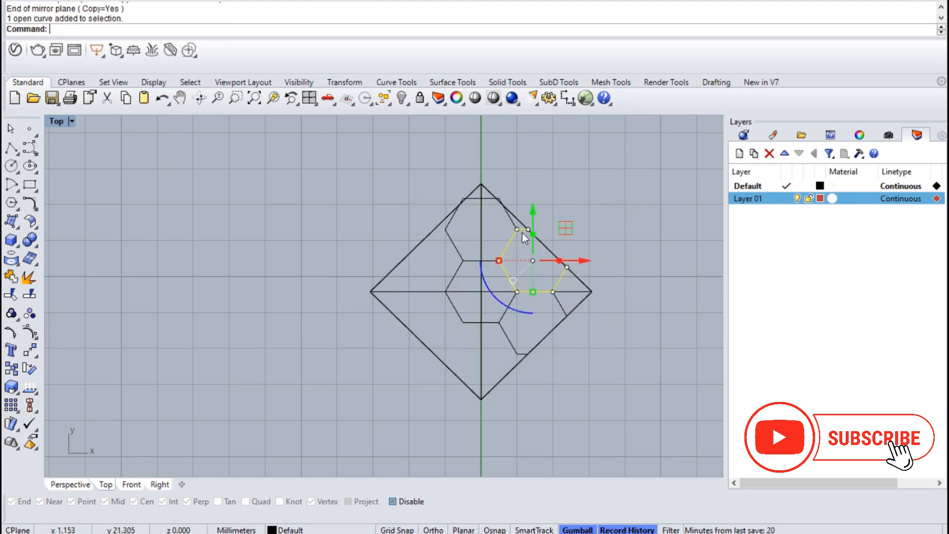
{"action": "left_click", "coordinate": [562, 304], "text": "shift"}
{"action": "key", "text": "Return"}
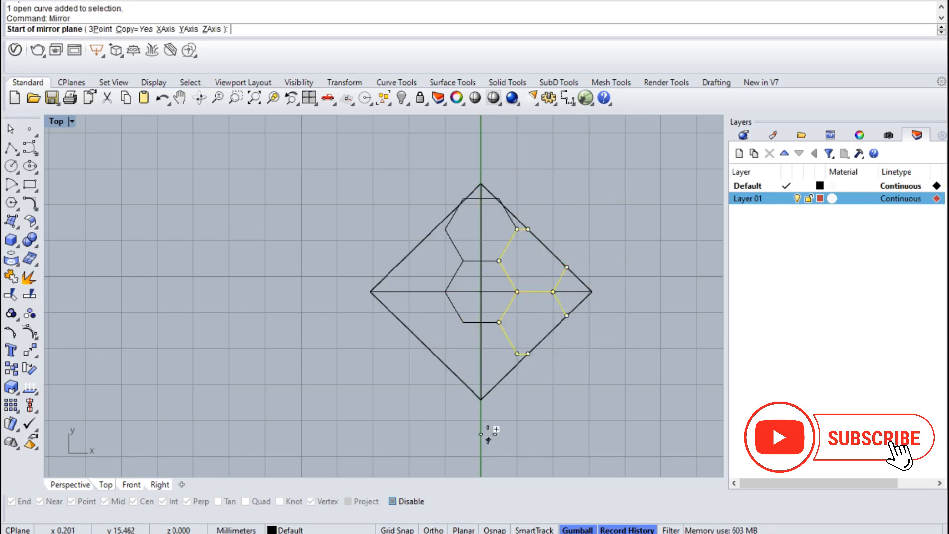
{"action": "left_click", "coordinate": [483, 399]}
{"action": "left_click", "coordinate": [493, 302]}
{"action": "key", "text": "Escape"}
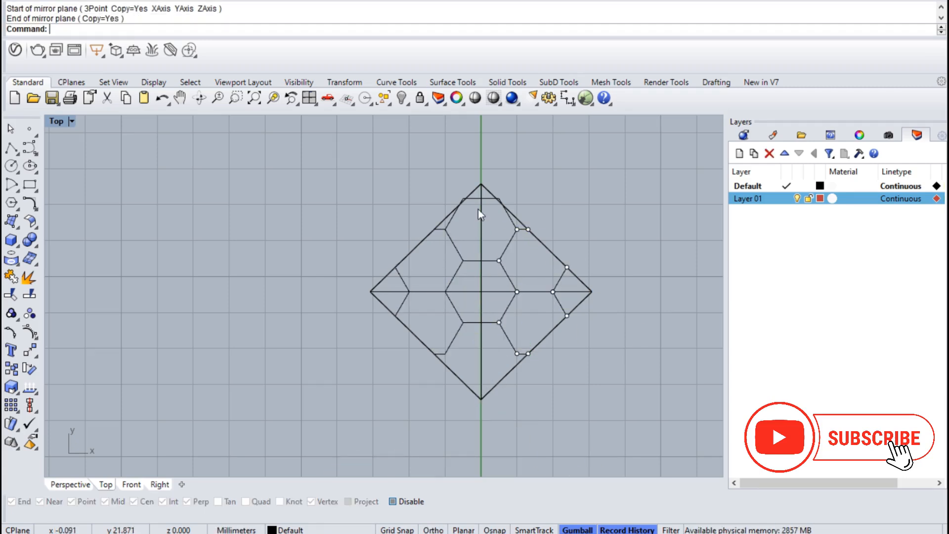
Mirror the top hexagon across the diamond's horizontal diagonal.
{"action": "left_click", "coordinate": [473, 199]}
{"action": "key", "text": "Return"}
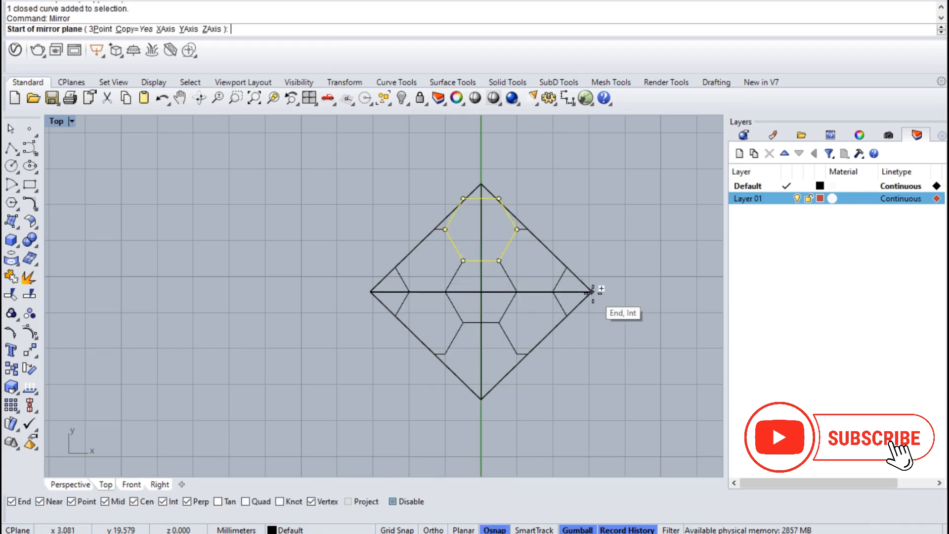
{"action": "left_click", "coordinate": [591, 291]}
{"action": "left_click", "coordinate": [634, 276], "text": "shift"}
Pipe the hexagon curves together with the diamond outline at a diameter of 0.2 mm.
{"action": "left_click_drag", "start_coordinate": [376, 177], "coordinate": [582, 408]}
{"action": "scroll", "coordinate": [489, 189], "scroll_direction": "up", "scroll_amount": 4}
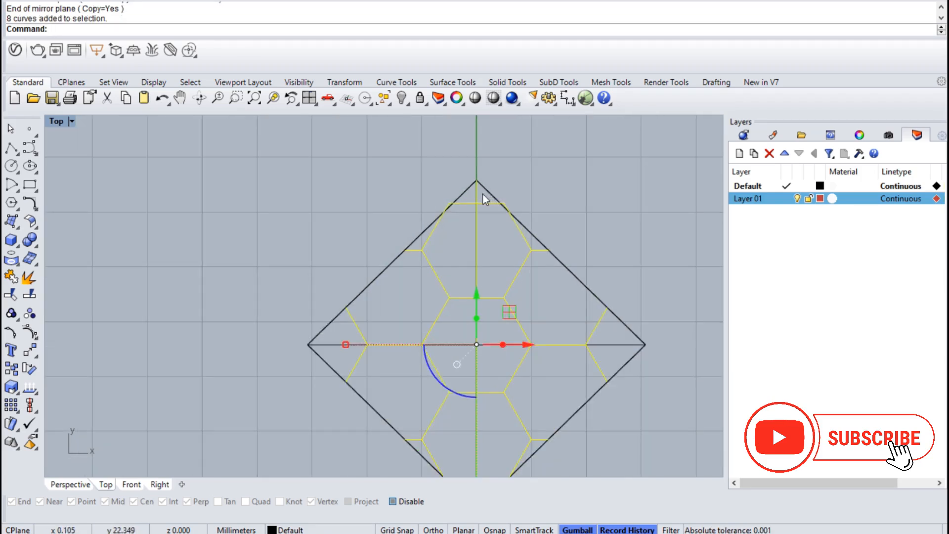
{"action": "key", "text": "Escape"}
{"action": "left_click", "coordinate": [490, 194]}
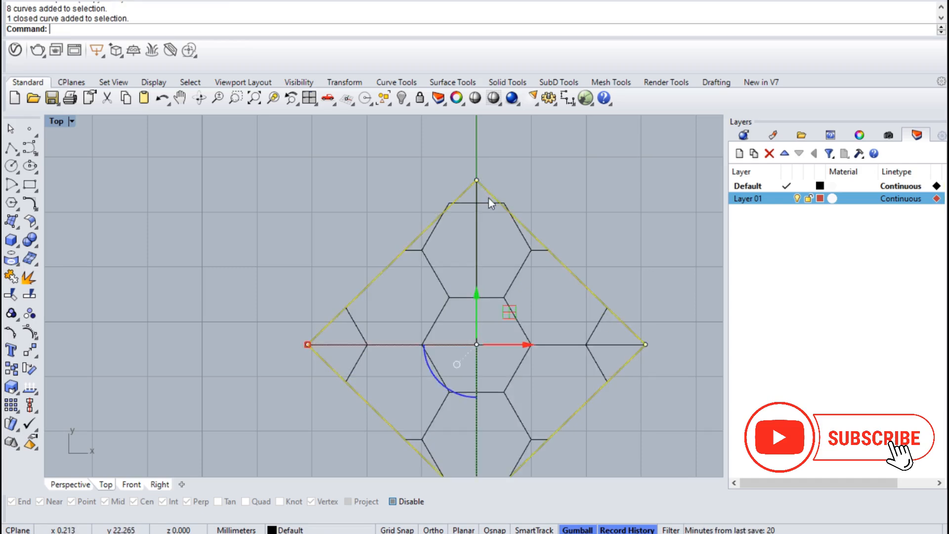
{"action": "left_click", "coordinate": [486, 204], "text": "shift"}
{"action": "left_click", "coordinate": [414, 251], "text": "shift"}
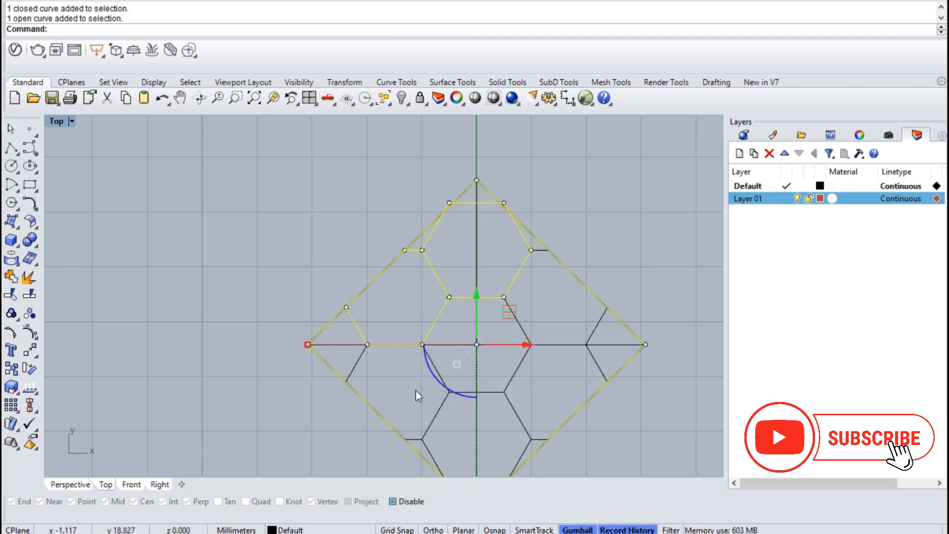
{"action": "left_click", "coordinate": [417, 443], "text": "shift"}
{"action": "left_click", "coordinate": [430, 452], "text": "shift"}
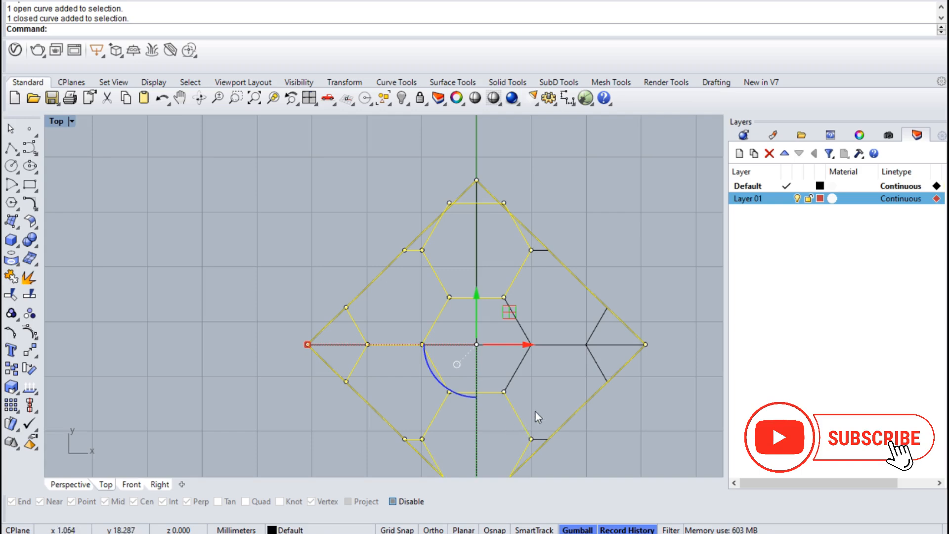
{"action": "left_click", "coordinate": [595, 329], "text": "shift"}
{"action": "left_click", "coordinate": [597, 363], "text": "shift"}
{"action": "scroll", "coordinate": [544, 337], "scroll_direction": "down", "scroll_amount": 3}
{"action": "scroll", "coordinate": [484, 317], "scroll_direction": "up", "scroll_amount": 4}
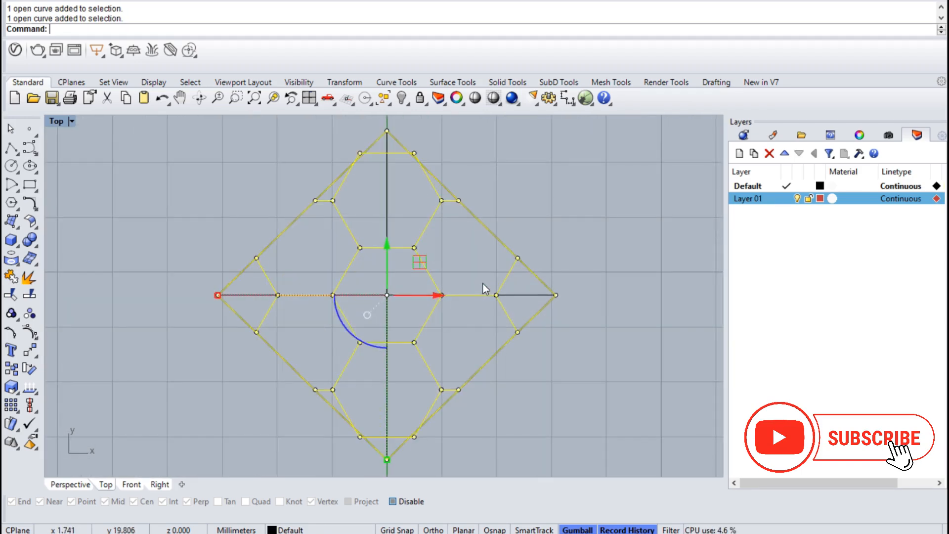
{"action": "right_click", "coordinate": [484, 282]}
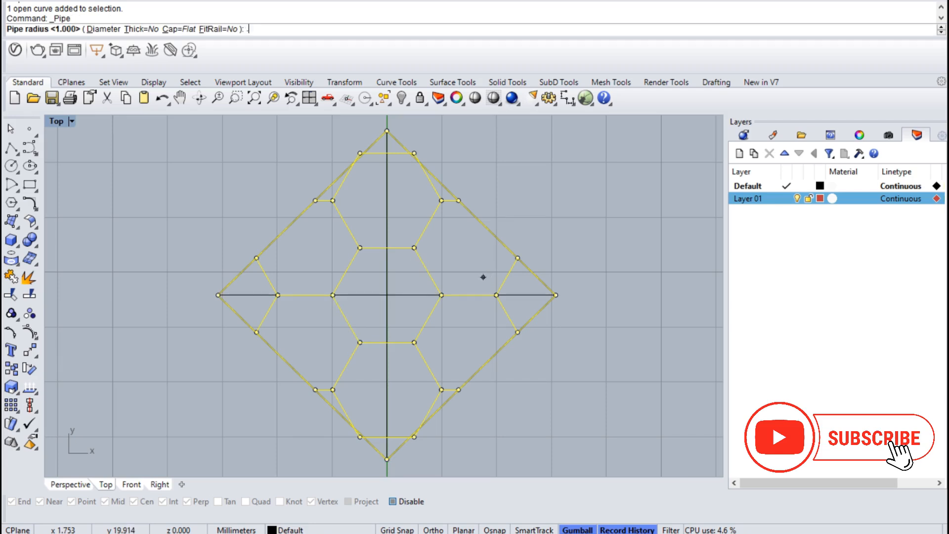
{"action": "left_click", "coordinate": [99, 29]}
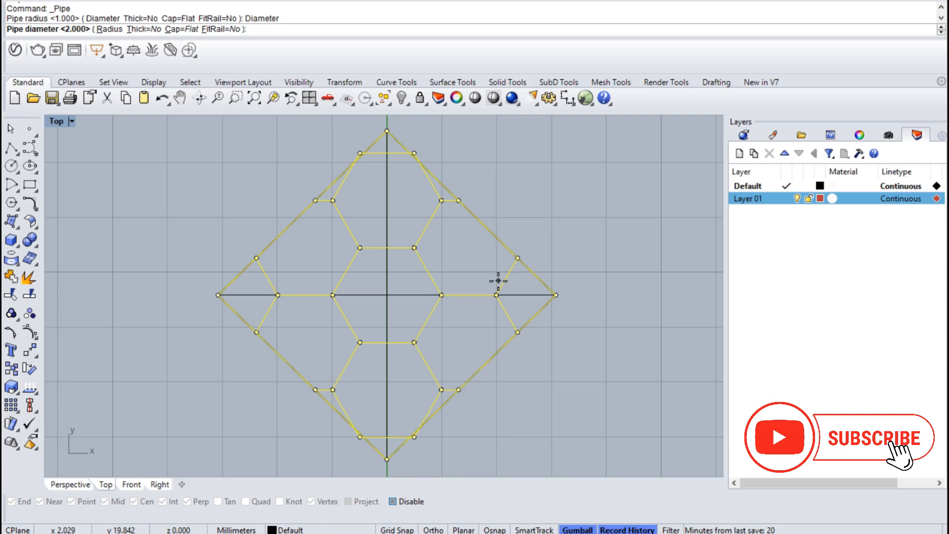
{"action": "key", "text": "Return"}
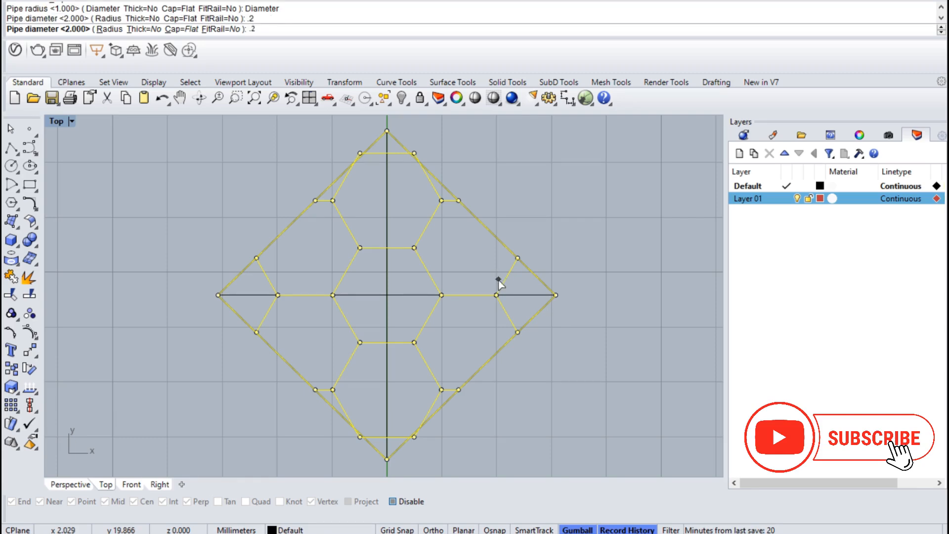
{"action": "scroll", "coordinate": [497, 277], "scroll_direction": "down", "scroll_amount": 4}
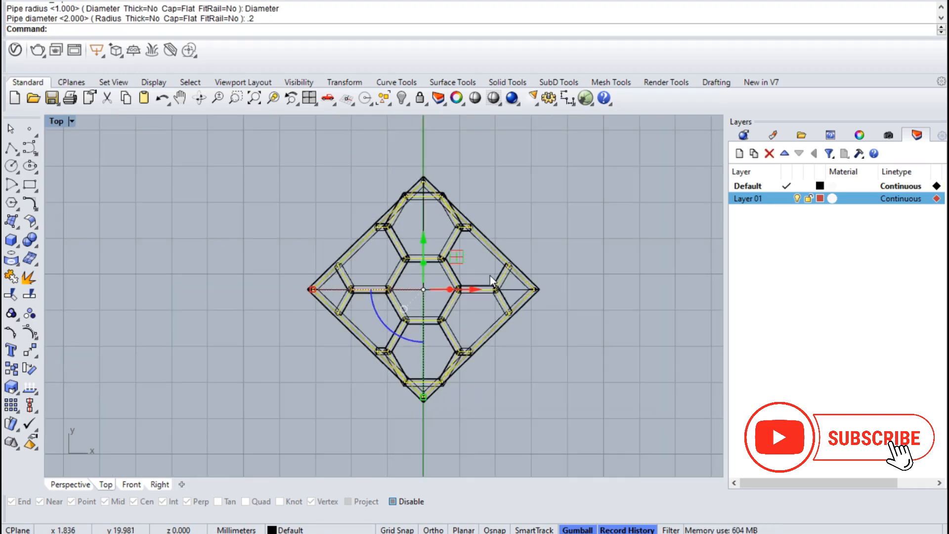
Group and hide the pattern curves, and show the piped pattern in Rendered display mode.
{"action": "key", "text": "ctrl+g"}
{"action": "key", "text": "ctrl+h"}
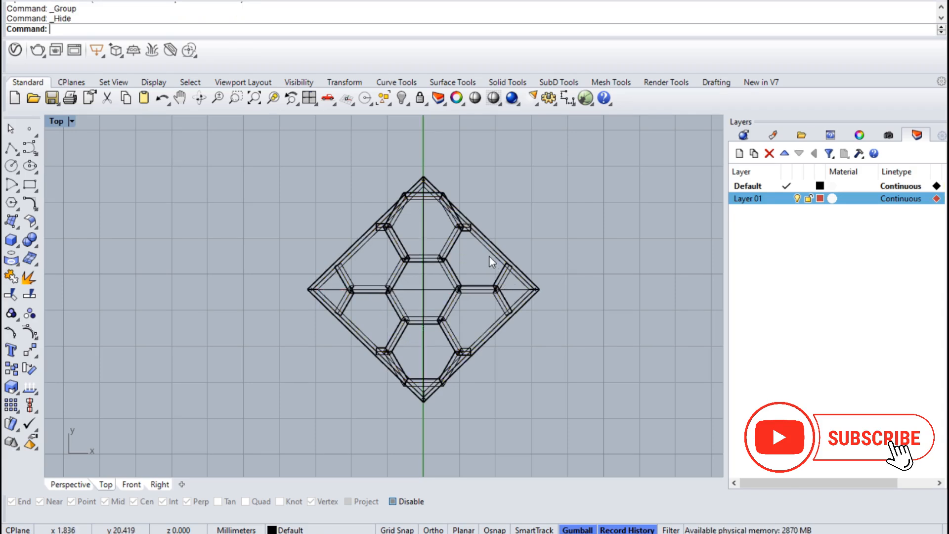
{"action": "key", "text": "F4"}
{"action": "key", "text": "ctrl+g"}
{"action": "key", "text": "ctrl+h"}
{"action": "key", "text": "ctrl+alt+r"}
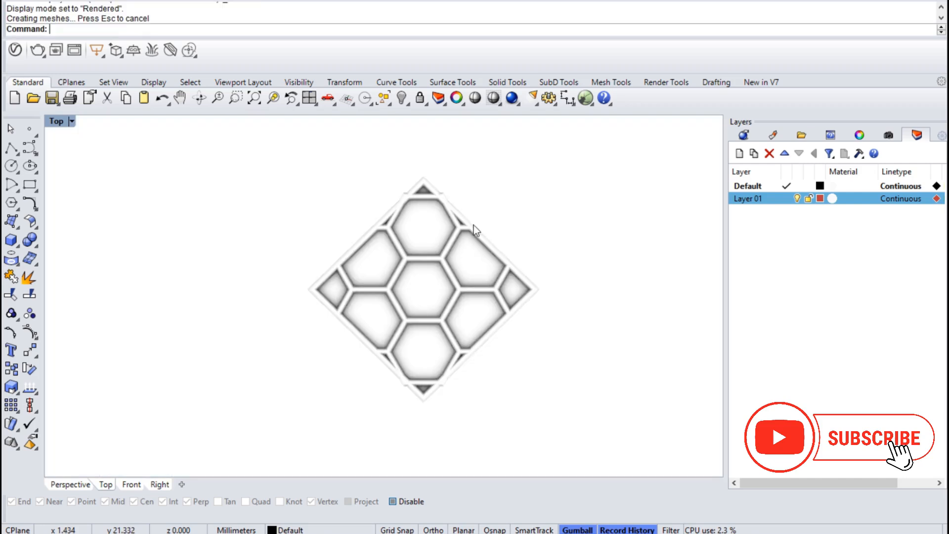
{"action": "scroll", "coordinate": [437, 210], "scroll_direction": "up", "scroll_amount": 2}
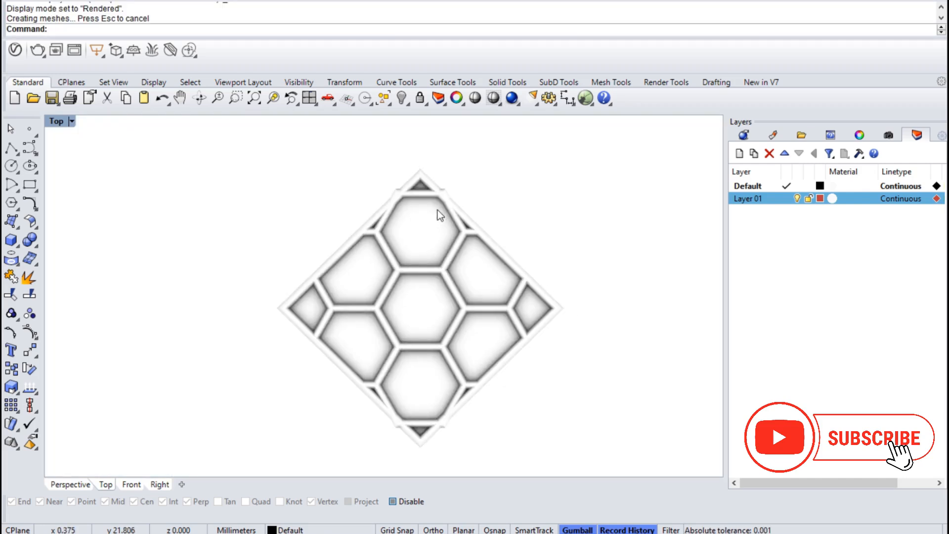
Undo hiding and grouping the curves, return to Wireframe display, and delete the diamond outline's pipe.
{"action": "key", "text": "ctrl+z"}
{"action": "key", "text": "ctrl+z"}
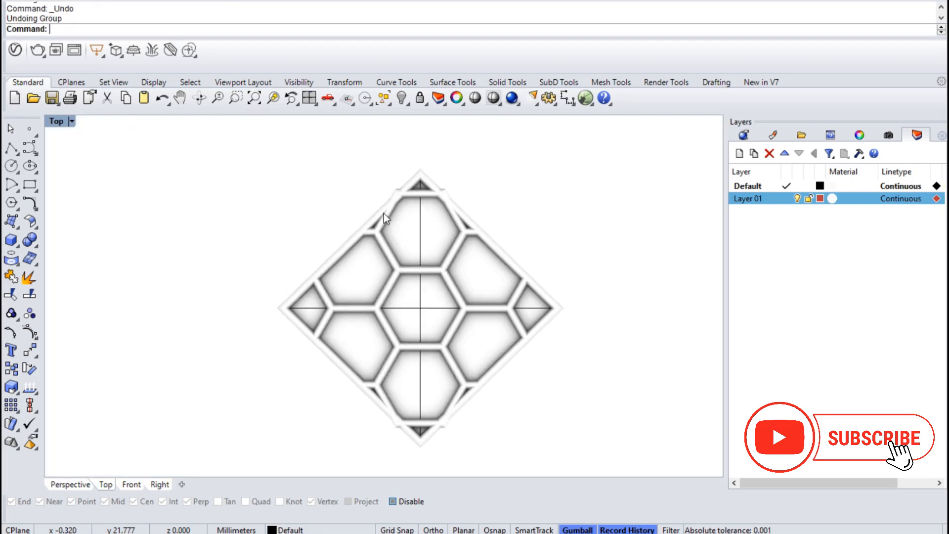
{"action": "left_click", "coordinate": [372, 214]}
{"action": "key", "text": "ctrl+alt+w"}
{"action": "scroll", "coordinate": [372, 218], "scroll_direction": "up", "scroll_amount": 3}
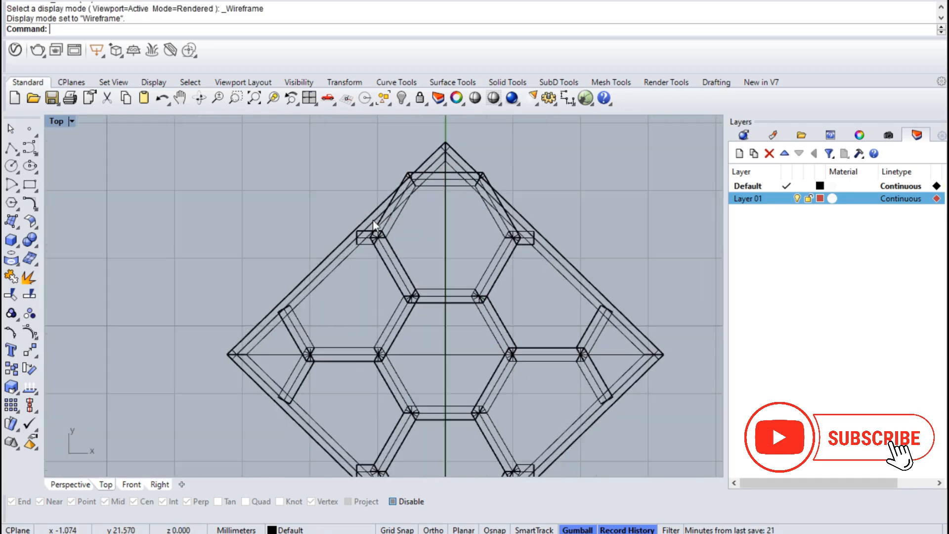
{"action": "key", "text": "Delete"}
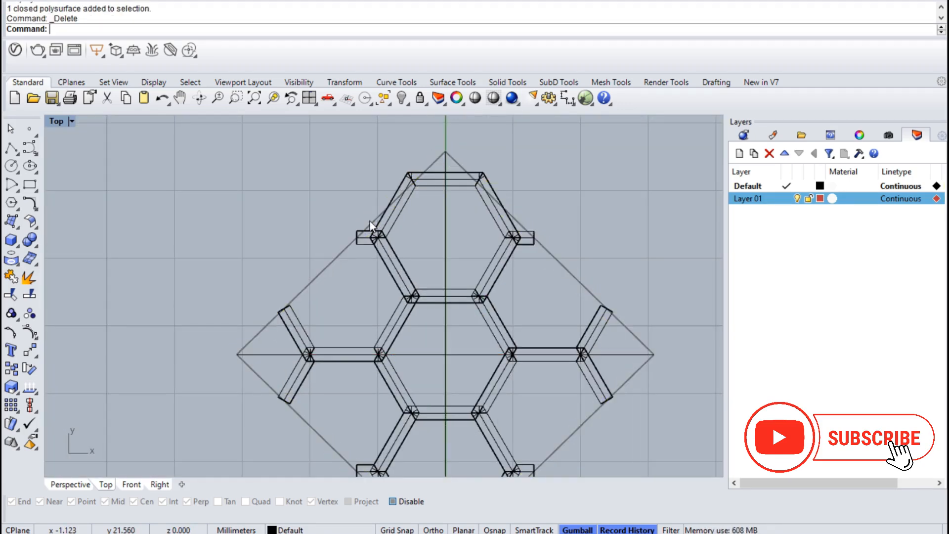
Undo the deletion of the outline pipe and back through the Pipe operation.
{"action": "key", "text": "ctrl+z"}
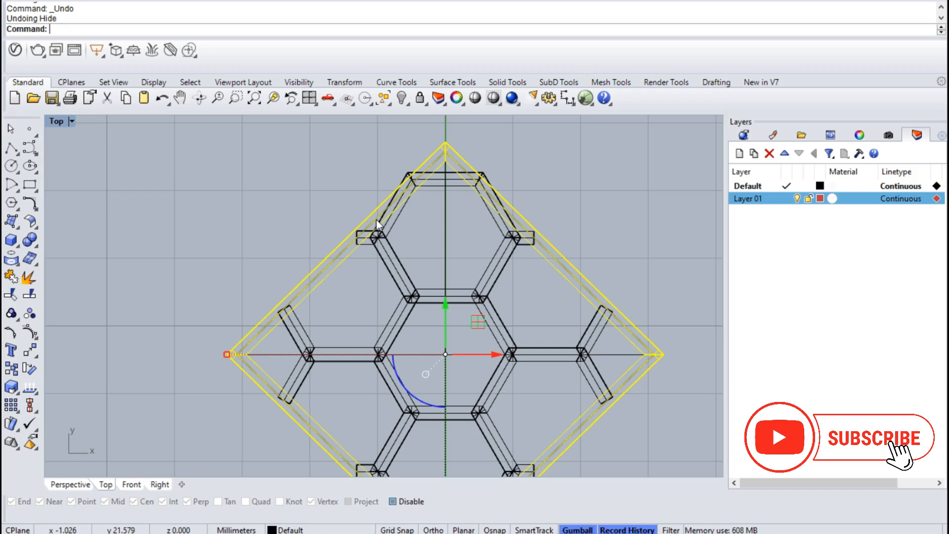
{"action": "key", "text": "ctrl+z"}
{"action": "scroll", "coordinate": [390, 220], "scroll_direction": "down", "scroll_amount": 5}
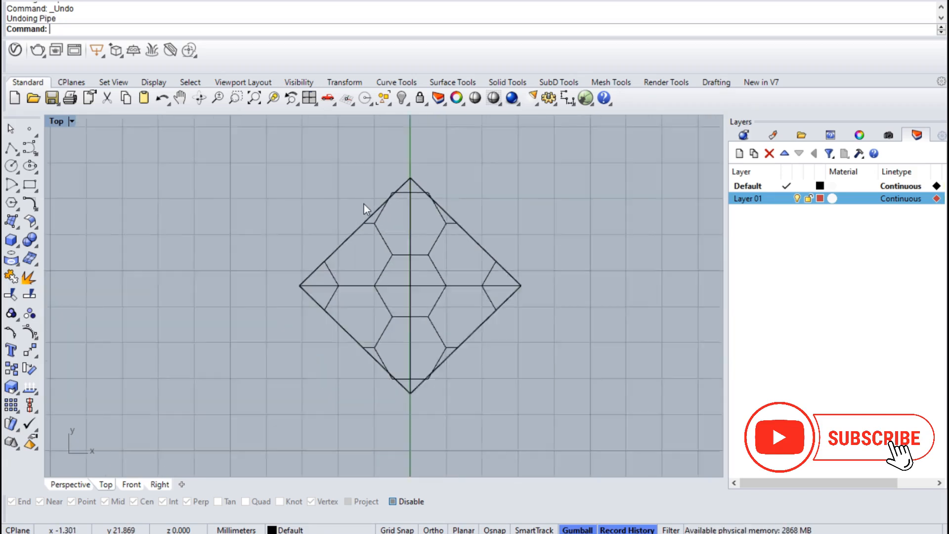
Pipe only the hexagon curves inside the diamond at a diameter of 0.2 mm.
{"action": "left_click_drag", "start_coordinate": [323, 190], "coordinate": [488, 349]}
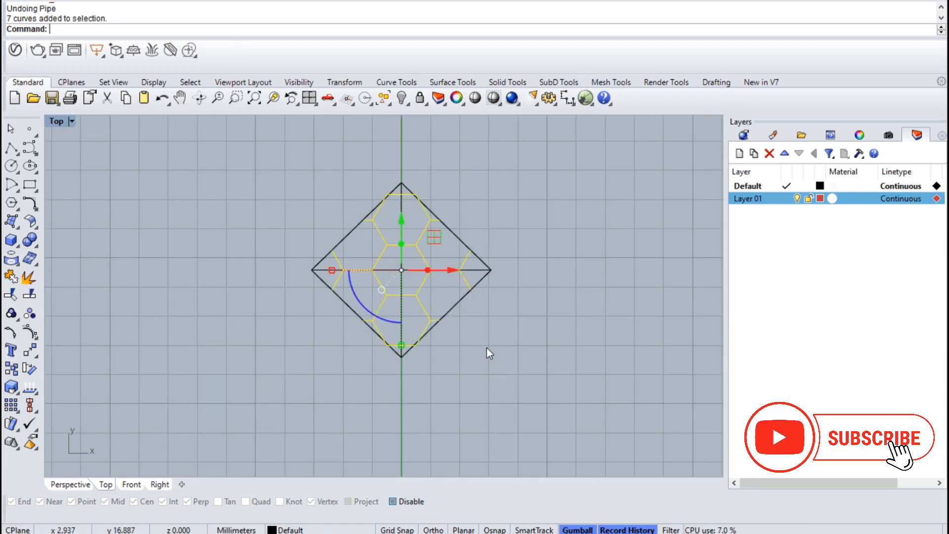
{"action": "right_click", "coordinate": [487, 345]}
{"action": "right_click", "coordinate": [486, 344]}
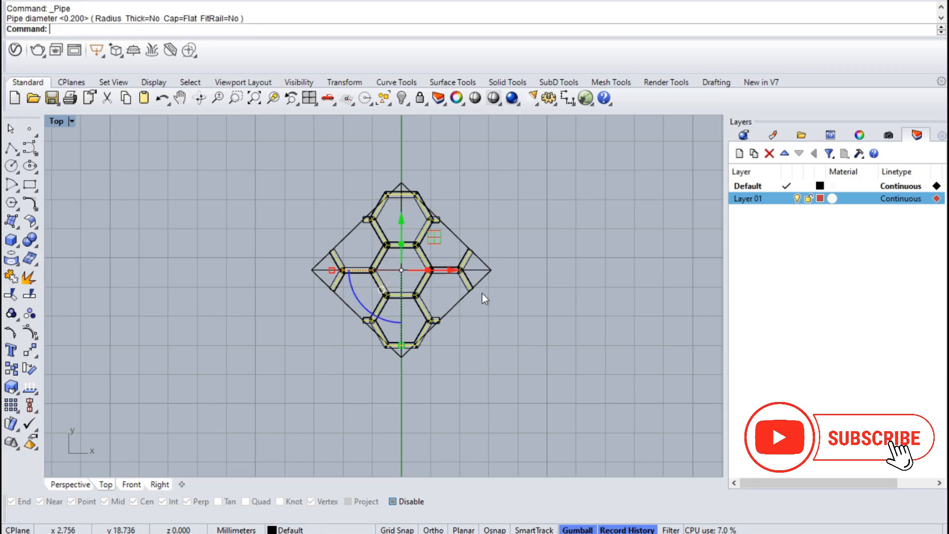
Pipe the closed diamond outline at a diameter of 0.3 mm with no additional diameters.
{"action": "left_click", "coordinate": [488, 264]}
{"action": "right_click", "coordinate": [488, 263]}
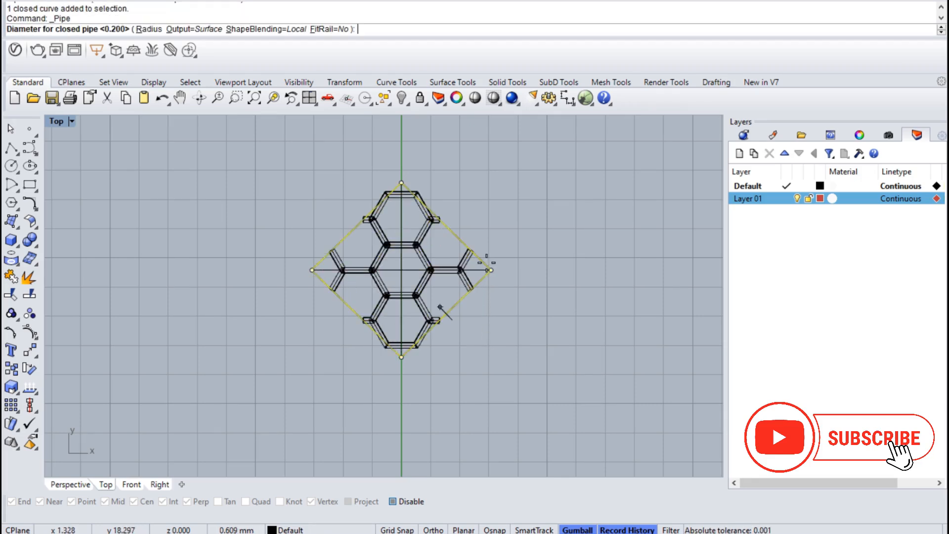
{"action": "key", "text": "Return"}
{"action": "key", "text": "Return"}
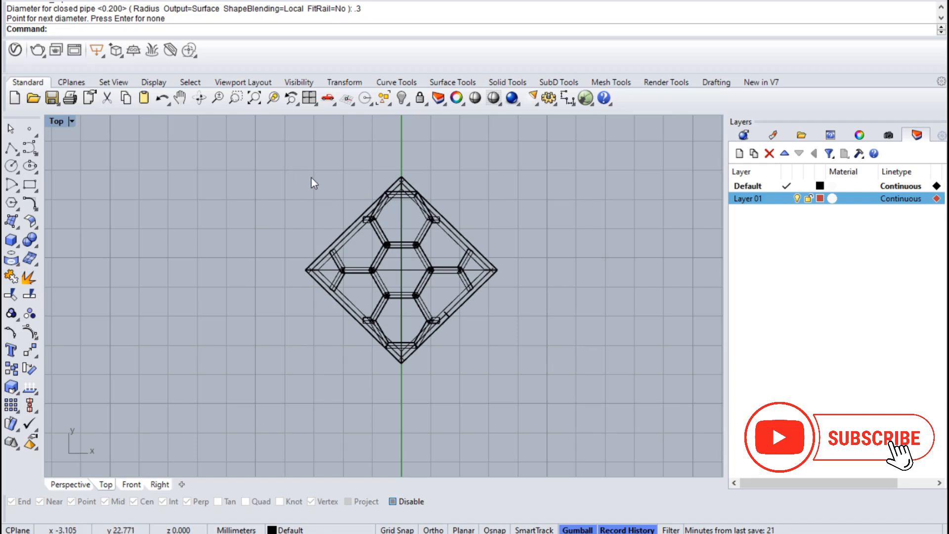
Select all the curves, try grouping and hiding them, and lock them instead.
{"action": "key", "text": "ctrl+shift+c"}
{"action": "key", "text": "ctrl+g"}
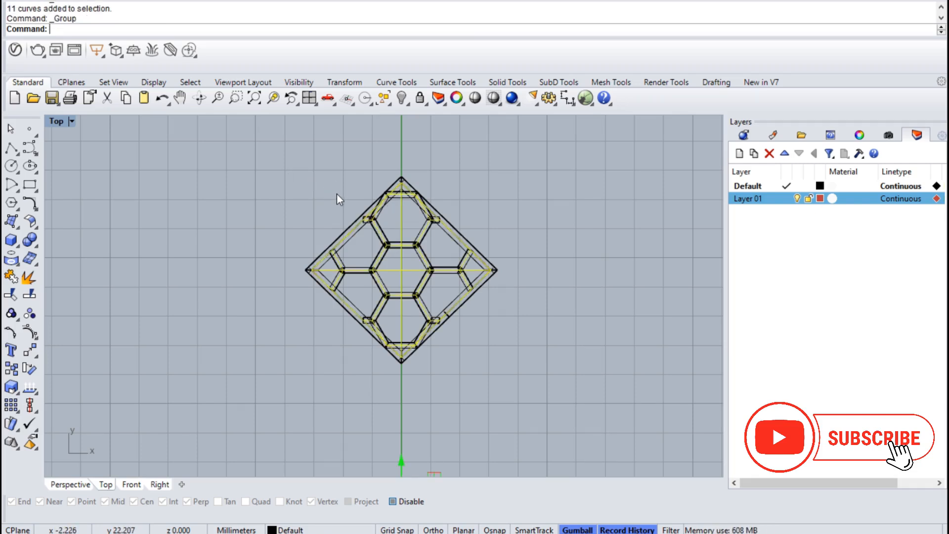
{"action": "key", "text": "ctrl+h"}
{"action": "key", "text": "ctrl+z"}
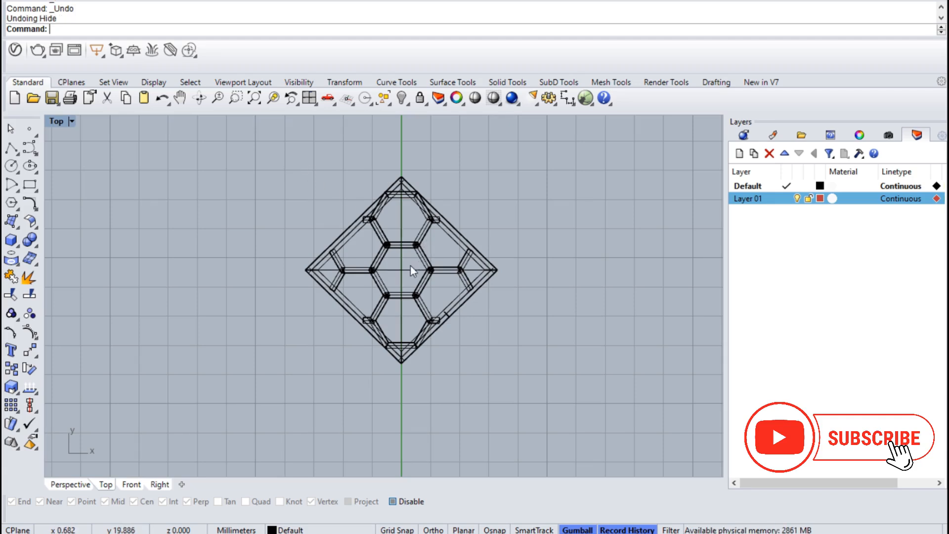
{"action": "left_click", "coordinate": [420, 98]}
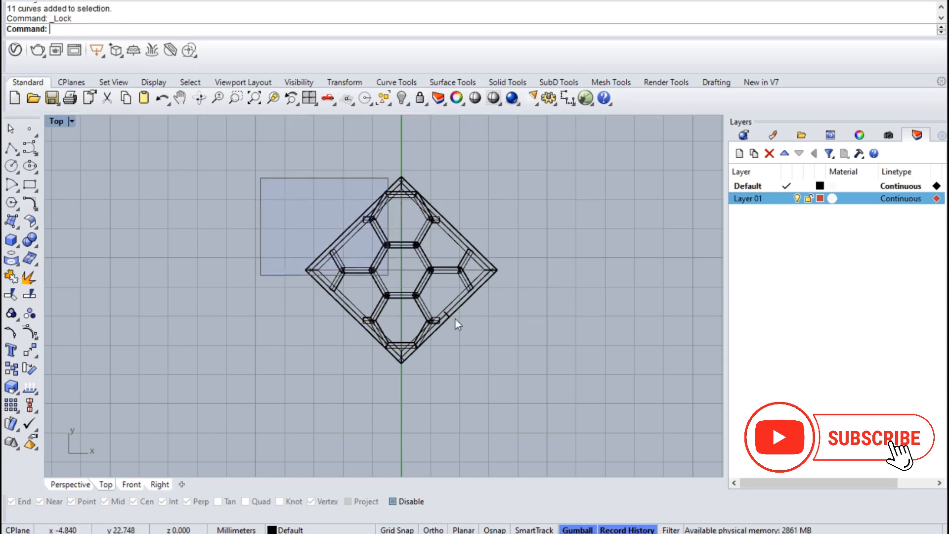
Group the hexagon pipes with the diamond outline pipe.
{"action": "left_click_drag", "start_coordinate": [388, 275], "coordinate": [550, 385]}
{"action": "left_click", "coordinate": [480, 288], "text": "shift"}
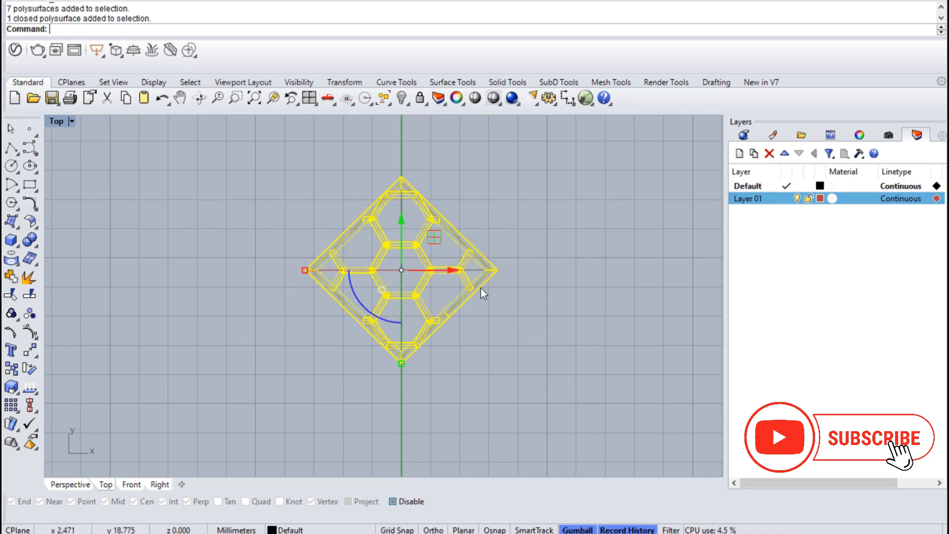
{"action": "key", "text": "ctrl+g"}
{"action": "left_click", "coordinate": [524, 322]}
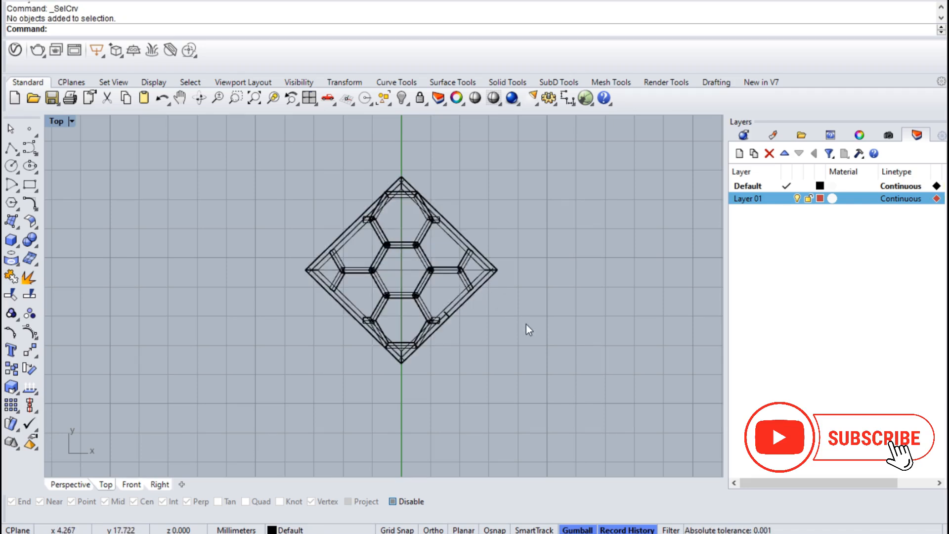
Unlock the pattern curves, then group and hide them so only the pipes remain.
{"action": "key", "text": "ctrl+shift+l"}
{"action": "key", "text": "F4"}
{"action": "key", "text": "Return"}
{"action": "key", "text": "F4"}
{"action": "key", "text": "ctrl+g"}
{"action": "key", "text": "ctrl+h"}
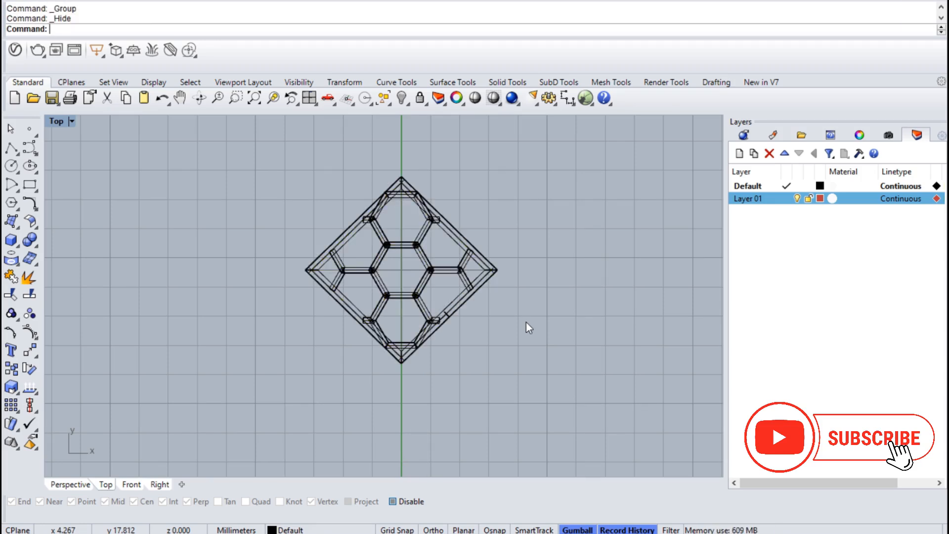
Unlock only the flat diamond surface beneath the piped pattern.
{"action": "key", "text": "ctrl+shift+l"}
{"action": "left_click", "coordinate": [470, 294]}
{"action": "key", "text": "Return"}
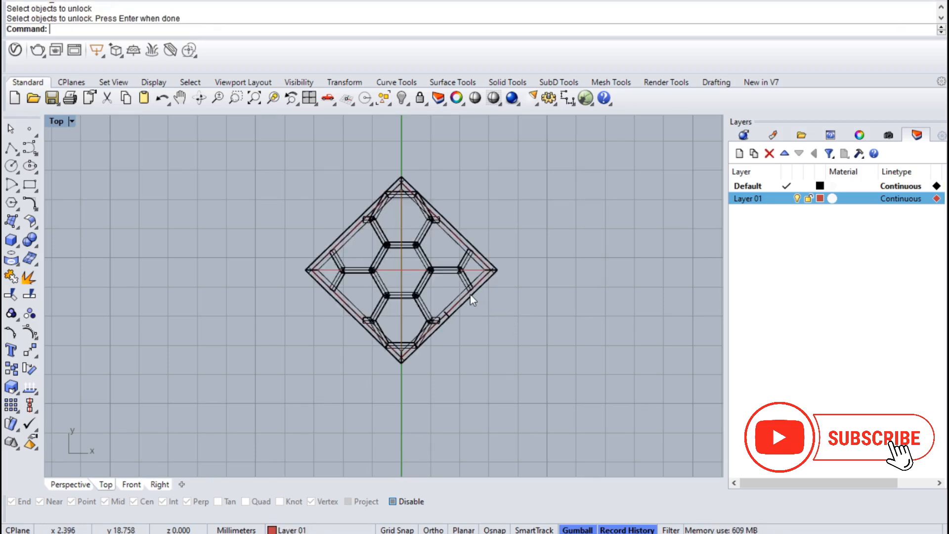
In the Perspective view, flow a copy of the grouped pipes from the flat diamond surface onto a diamond facet of the ring using FlowAlongSrf.
{"action": "key", "text": "ctrl+F4"}
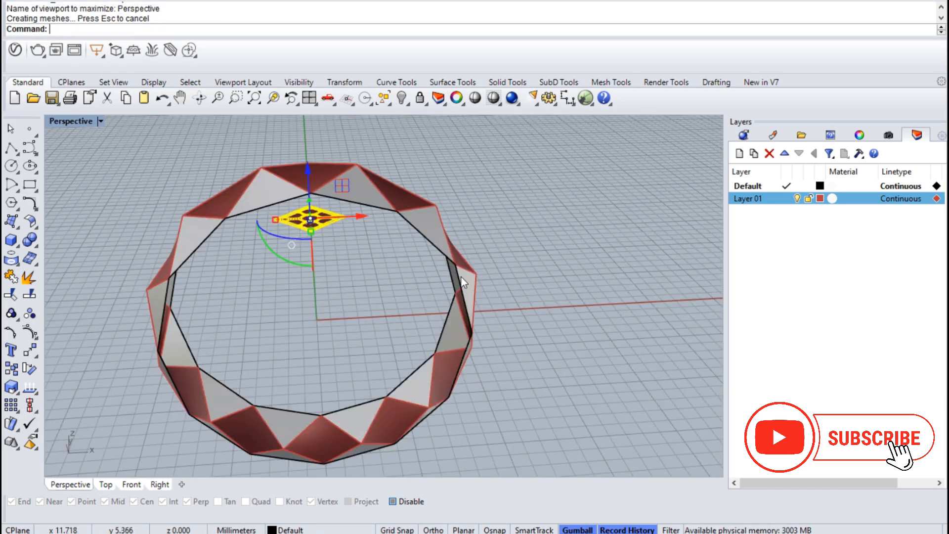
{"action": "right_click_drag", "start_coordinate": [435, 281], "coordinate": [465, 271]}
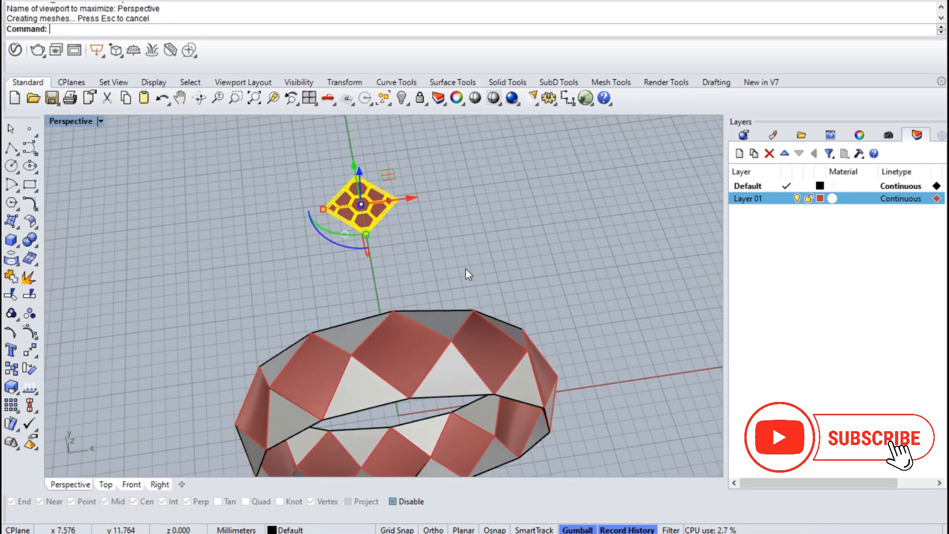
{"action": "type", "text": "ow"}
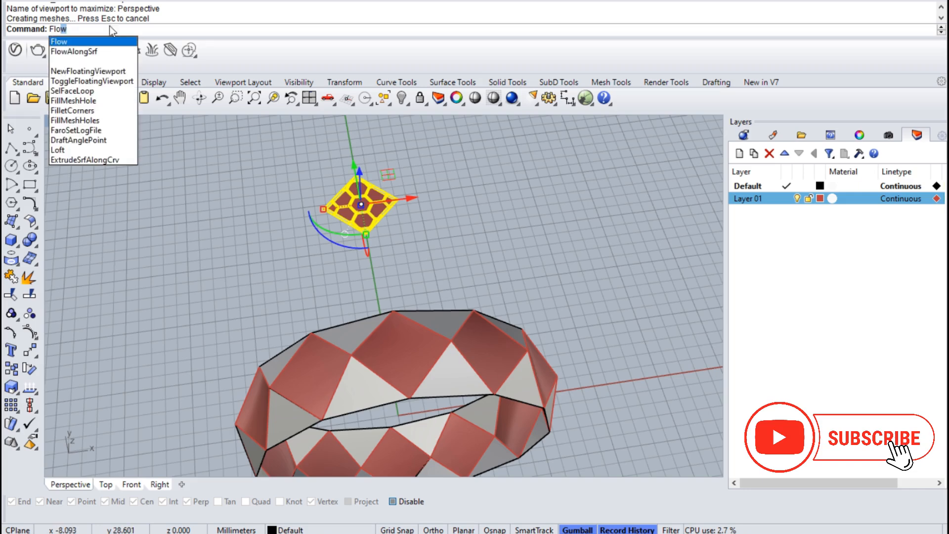
{"action": "left_click", "coordinate": [70, 51]}
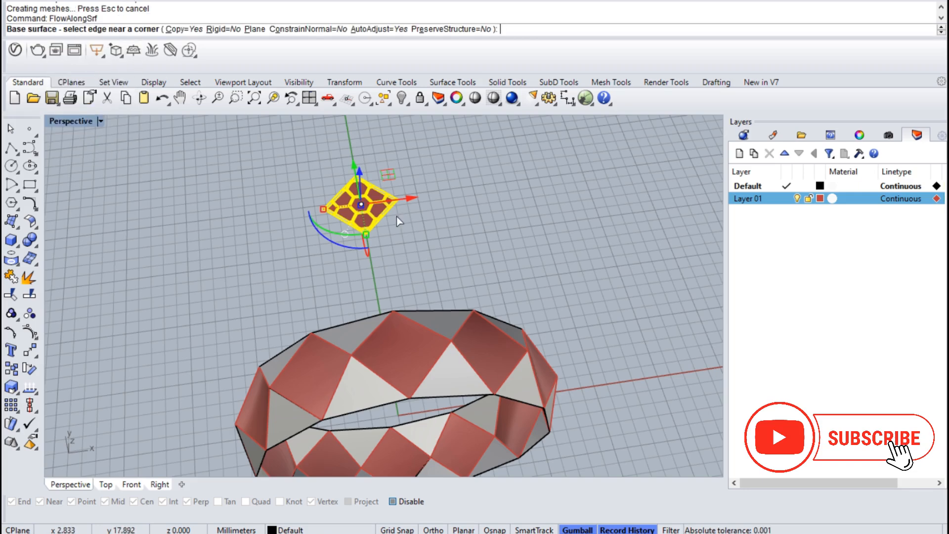
{"action": "scroll", "coordinate": [380, 210], "scroll_direction": "up", "scroll_amount": 3}
{"action": "left_click", "coordinate": [375, 209]}
{"action": "scroll", "coordinate": [371, 209], "scroll_direction": "down", "scroll_amount": 2}
{"action": "scroll", "coordinate": [402, 353], "scroll_direction": "down", "scroll_amount": 2}
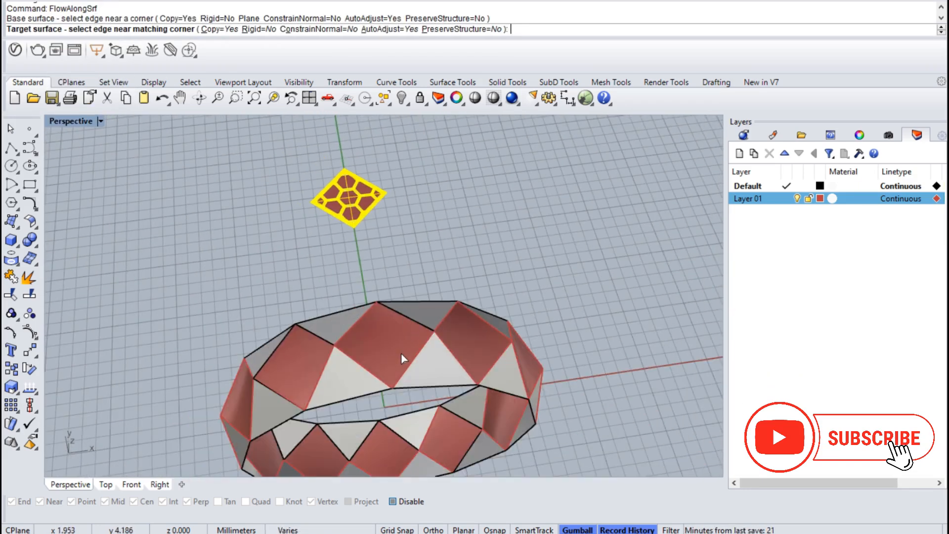
{"action": "left_click", "coordinate": [401, 353]}
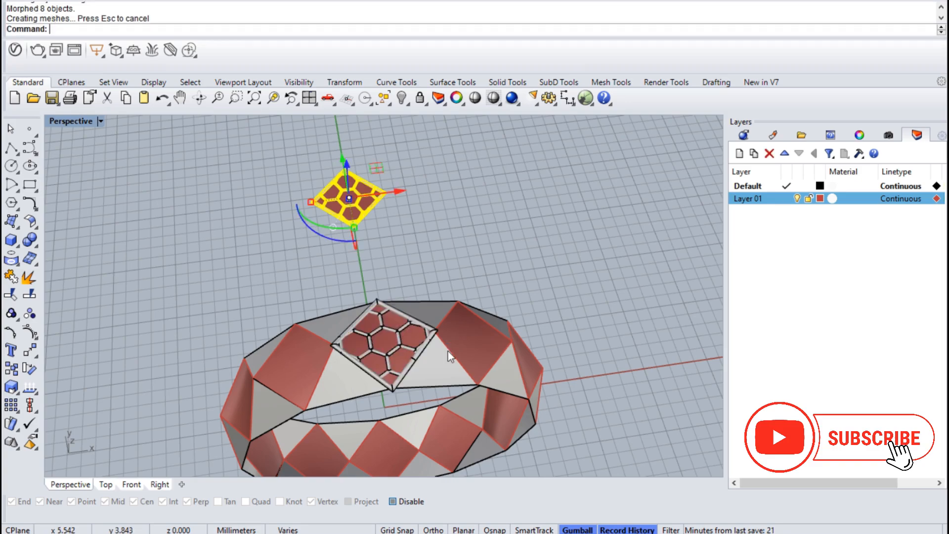
{"action": "scroll", "coordinate": [399, 360], "scroll_direction": "up", "scroll_amount": 3}
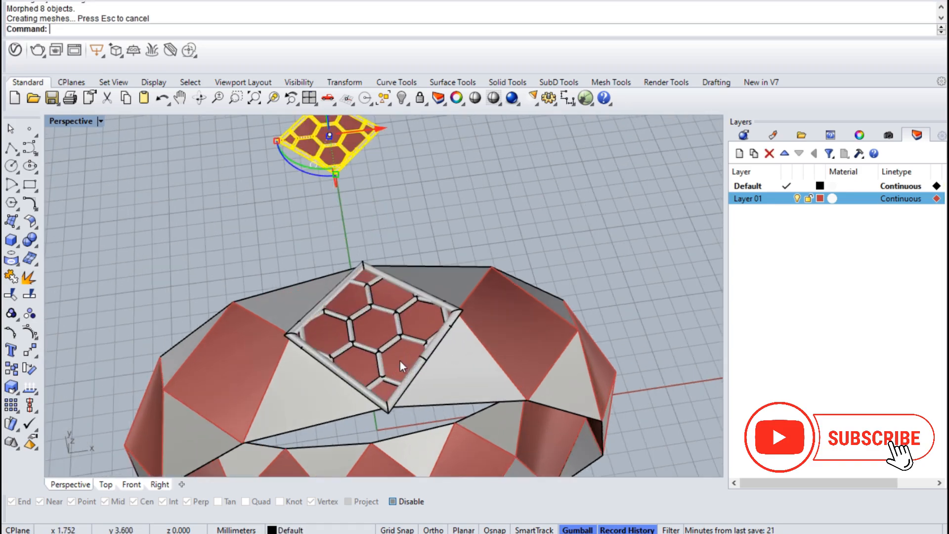
In the Front view, polar-array the flowed lattice pipes around the CPlane origin with 12 items over 360 degrees.
{"action": "left_click", "coordinate": [424, 295]}
{"action": "right_click_drag", "start_coordinate": [429, 364], "coordinate": [274, 113]}
{"action": "left_click", "coordinate": [309, 98]}
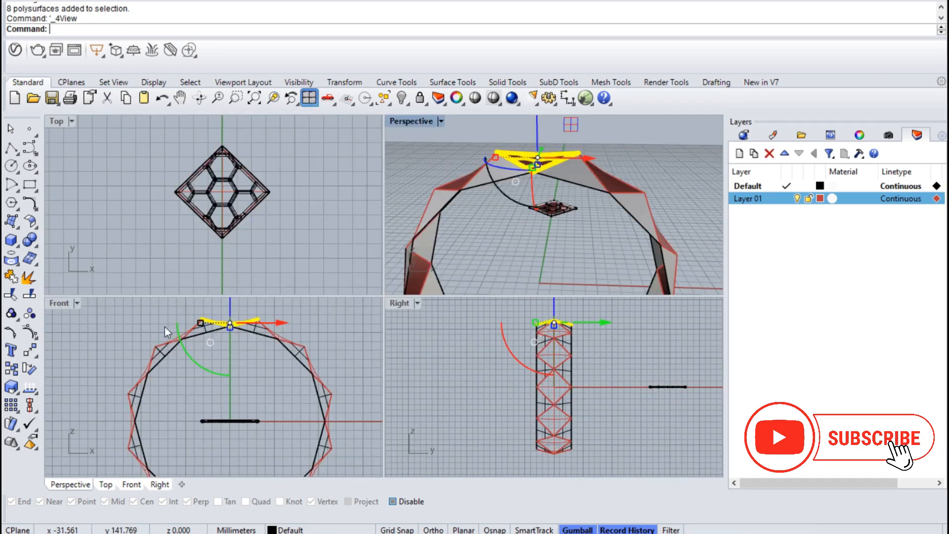
{"action": "double_click", "coordinate": [57, 307]}
{"action": "type", "text": "ArrayPolar"}
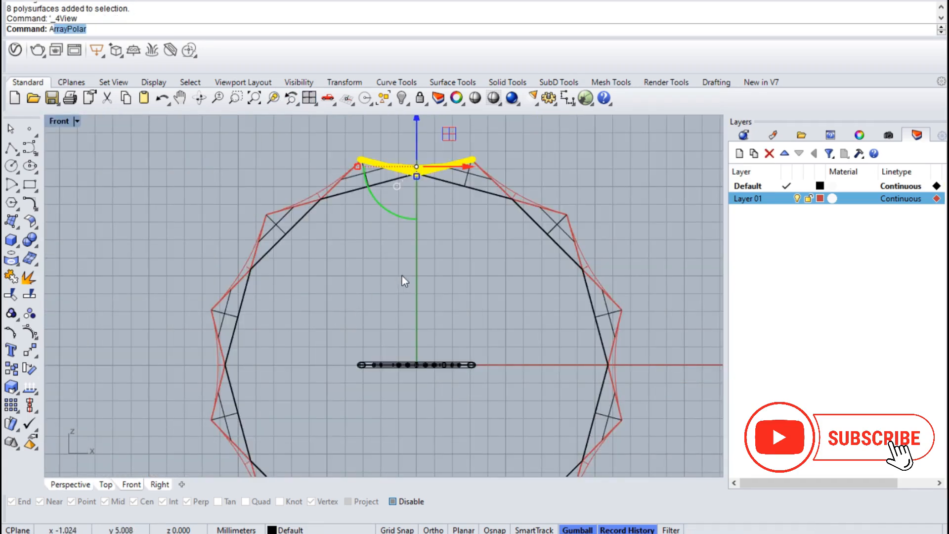
{"action": "key", "text": "Return"}
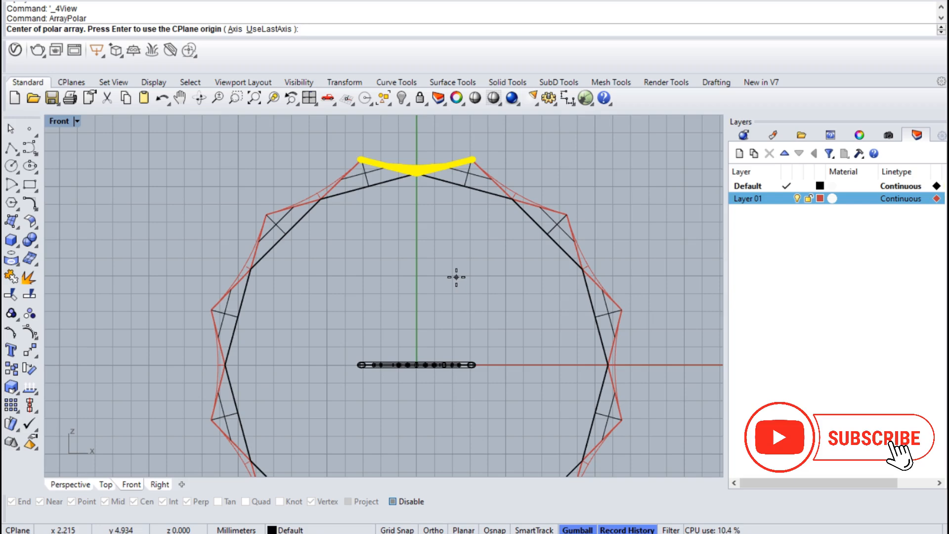
{"action": "key", "text": "Return"}
{"action": "key", "text": "Return"}
{"action": "key", "text": "Return"}
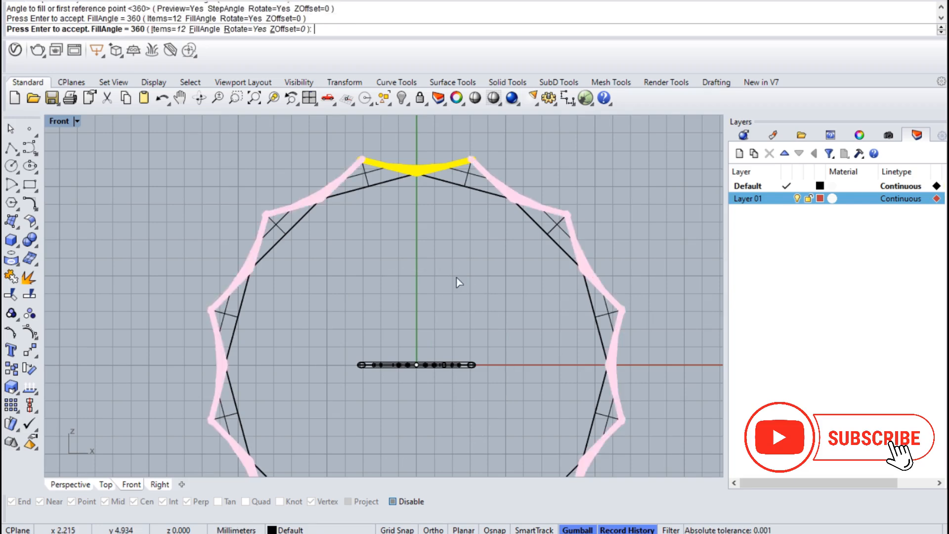
{"action": "key", "text": "Return"}
Return to the Perspective view, clear the selection and hide Layer 01 with the diamond surfaces.
{"action": "key", "text": "ctrl+F4"}
{"action": "scroll", "coordinate": [447, 296], "scroll_direction": "down", "scroll_amount": 5}
{"action": "key", "text": "Escape"}
{"action": "left_click", "coordinate": [796, 198]}
Duplicate the outer rim edge of the triangular facet beside a lattice diamond using DupEdge.
{"action": "scroll", "coordinate": [513, 266], "scroll_direction": "up", "scroll_amount": 3}
{"action": "scroll", "coordinate": [514, 267], "scroll_direction": "down", "scroll_amount": 3}
{"action": "right_click_drag", "start_coordinate": [441, 306], "coordinate": [489, 233]}
{"action": "mouse_move", "coordinate": [397, 327]}
{"action": "right_mouse_down"}
{"action": "mouse_move", "coordinate": [407, 298]}
{"action": "mouse_move", "coordinate": [404, 328]}
{"action": "right_mouse_up"}
{"action": "type", "text": "dupedge"}
{"action": "key", "text": "Return"}
{"action": "left_click", "coordinate": [383, 321]}
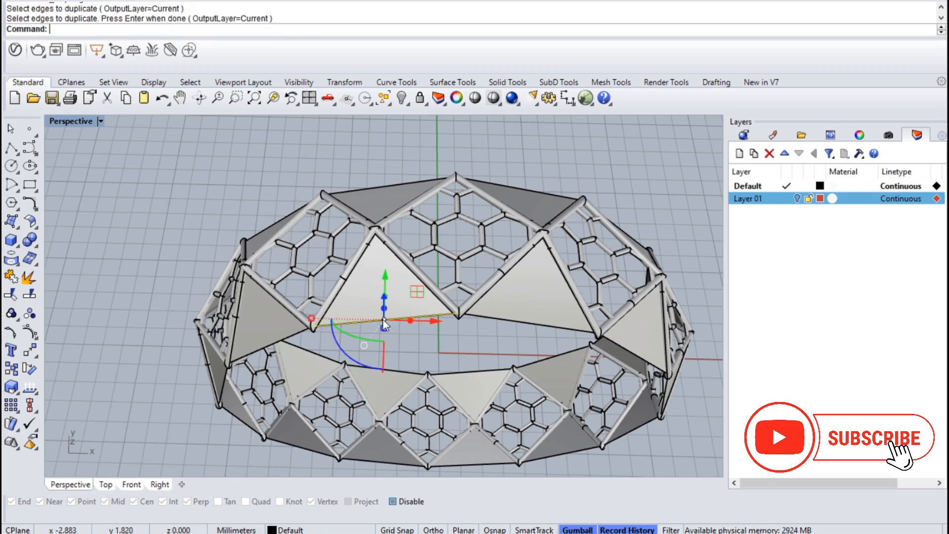
Try a 0.3 mm diameter pipe along the duplicated triangle edge and inspect how it meets the neighbouring pipes.
{"action": "key", "text": "Return"}
{"action": "key", "text": "Return"}
{"action": "key", "text": "Return"}
{"action": "key", "text": "Return"}
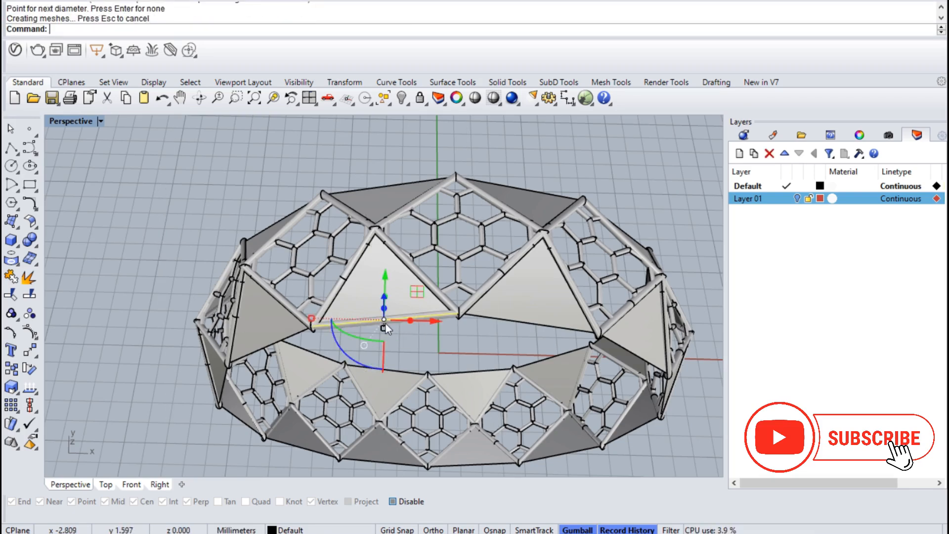
{"action": "right_click_drag", "start_coordinate": [417, 322], "coordinate": [289, 194]}
{"action": "scroll", "coordinate": [296, 205], "scroll_direction": "up", "scroll_amount": 5}
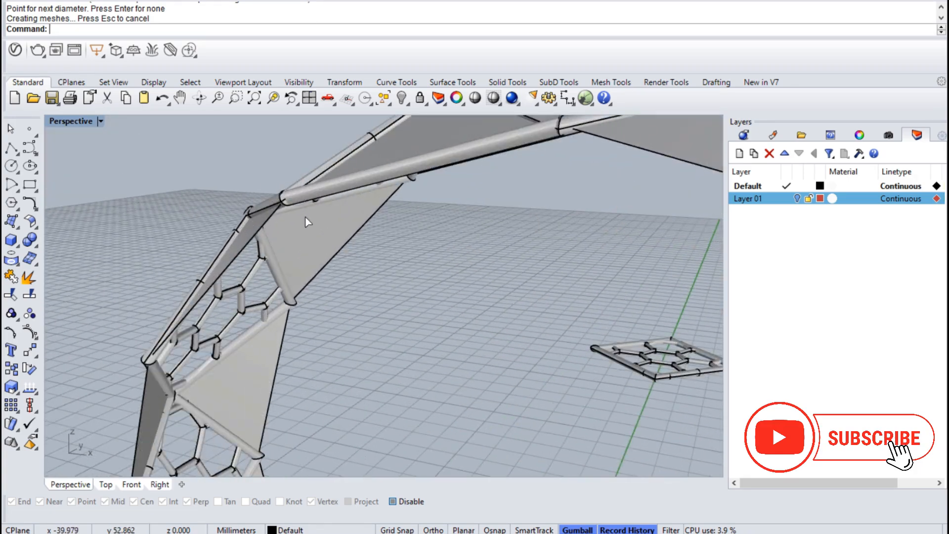
Undo the edge pipe and try a flat-capped pipe of 0.4 mm diameter along the same rim edge curve.
{"action": "key", "text": "ctrl+z"}
{"action": "key", "text": "Return"}
{"action": "left_click", "coordinate": [326, 191]}
{"action": "left_click", "coordinate": [563, 328]}
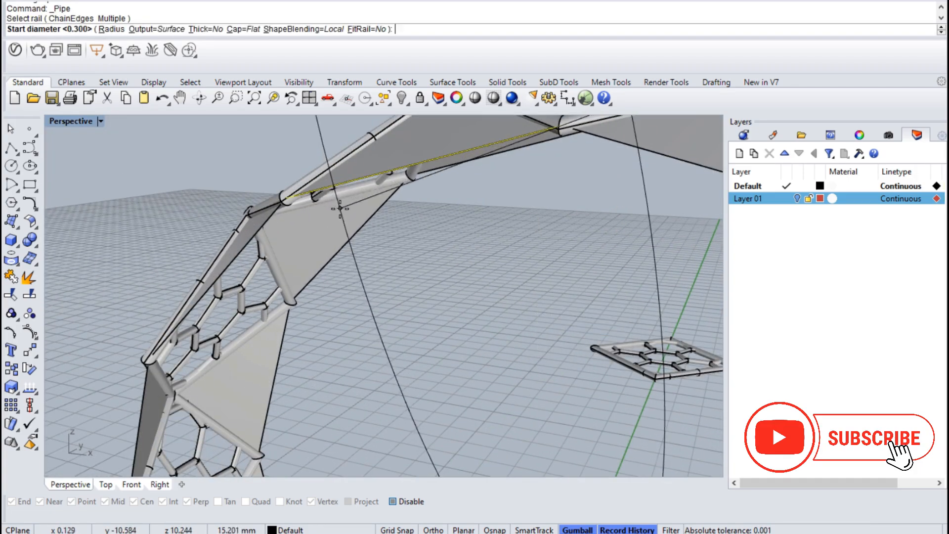
{"action": "left_click", "coordinate": [348, 218]}
{"action": "key", "text": "Return"}
{"action": "key", "text": "Return"}
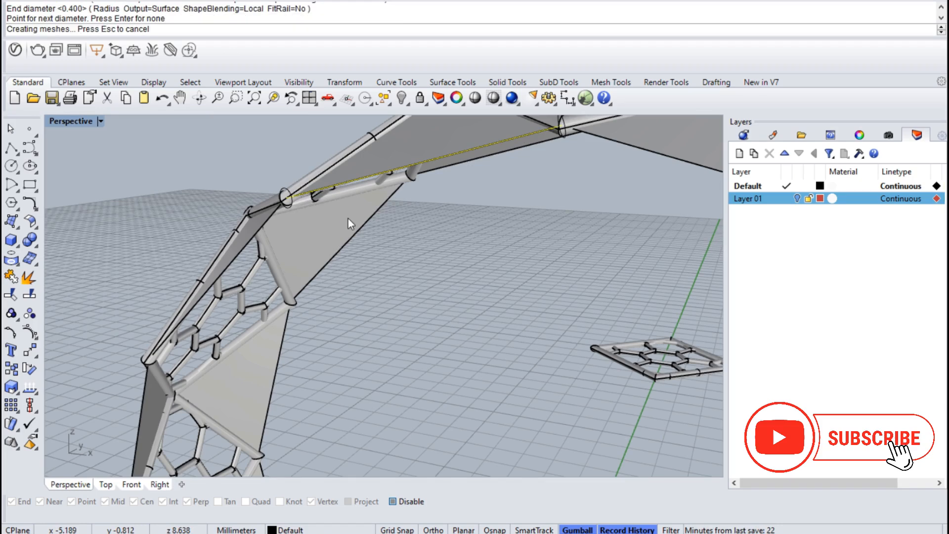
{"action": "right_click_drag", "start_coordinate": [348, 218], "coordinate": [393, 247]}
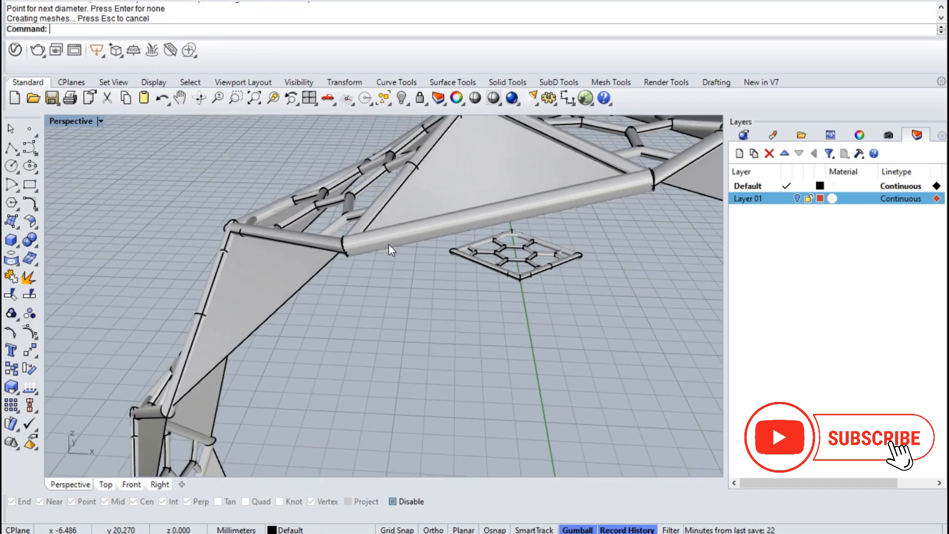
Undo the 0.4 mm pipe and run Pipe again on the duplicated rim edge curve.
{"action": "key", "text": "ctrl+z"}
{"action": "left_click", "coordinate": [387, 237]}
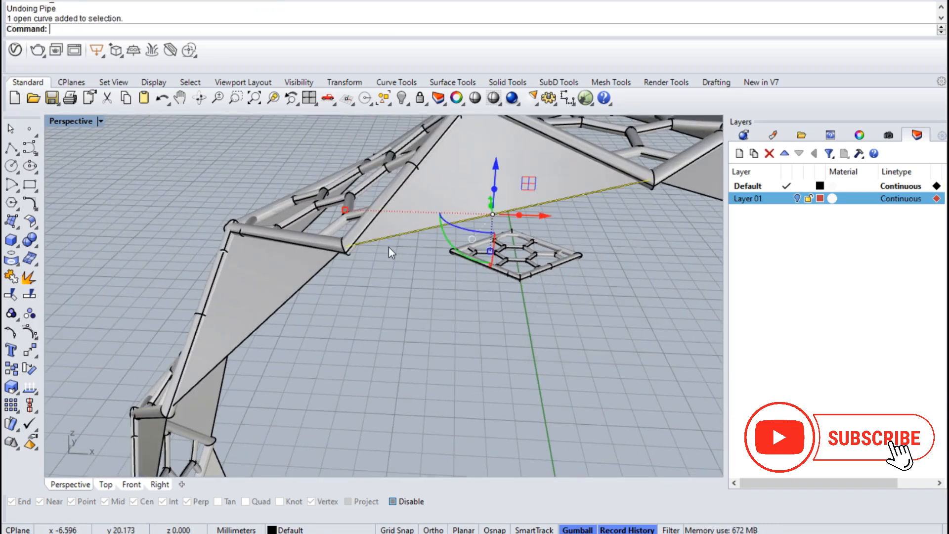
{"action": "key", "text": "Return"}
{"action": "key", "text": "Escape"}
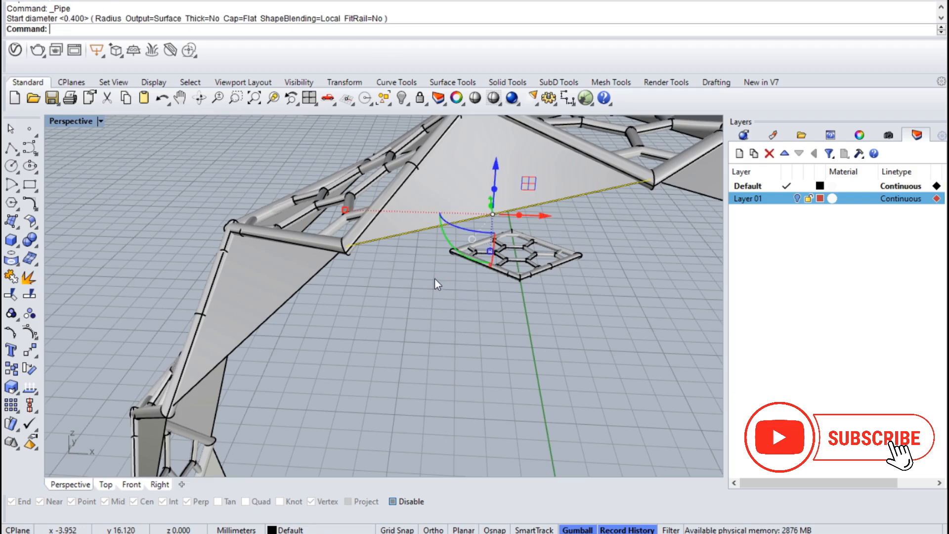
{"action": "key", "text": "Return"}
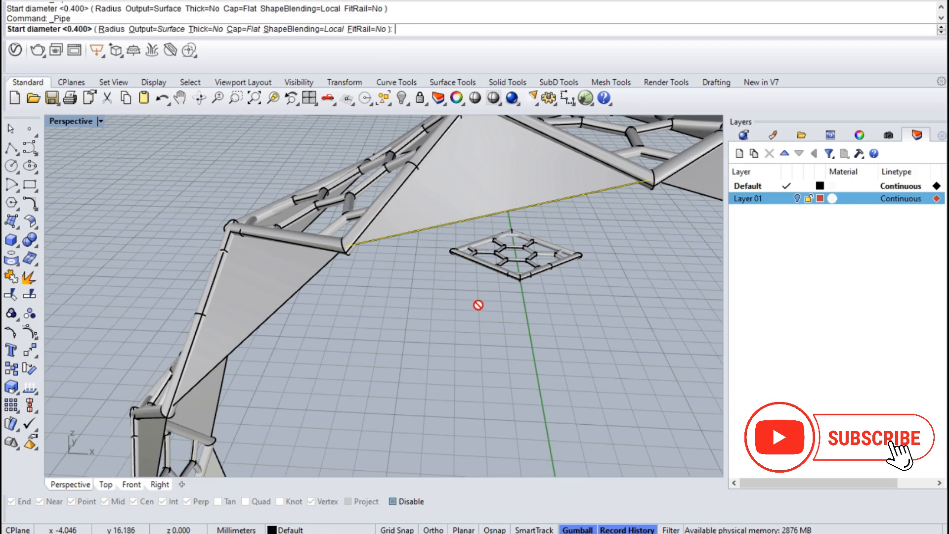